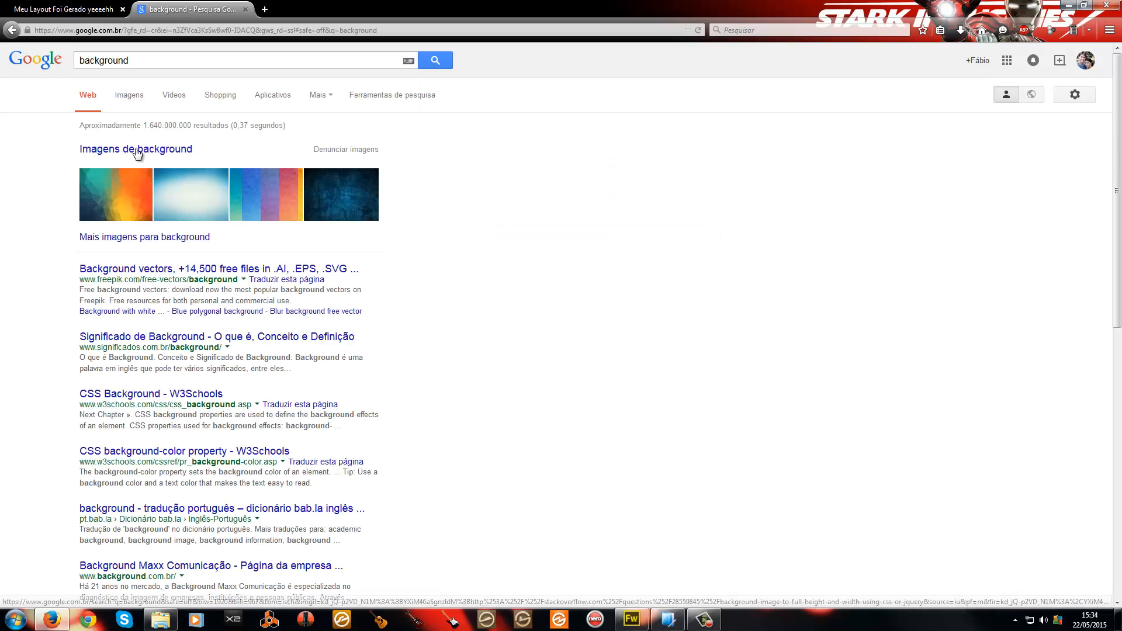
- Show image results for the background search and filter them to sizes larger than 4 MP (2272 × 1704)
{"action": "left_click", "coordinate": [125, 97]}
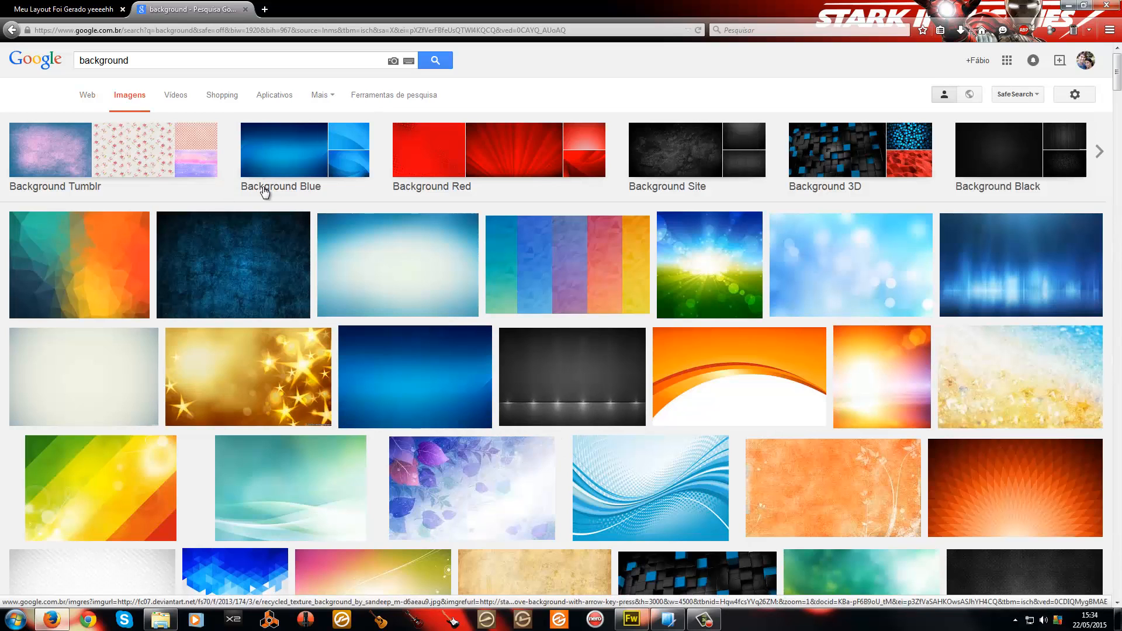
{"action": "left_click", "coordinate": [378, 97]}
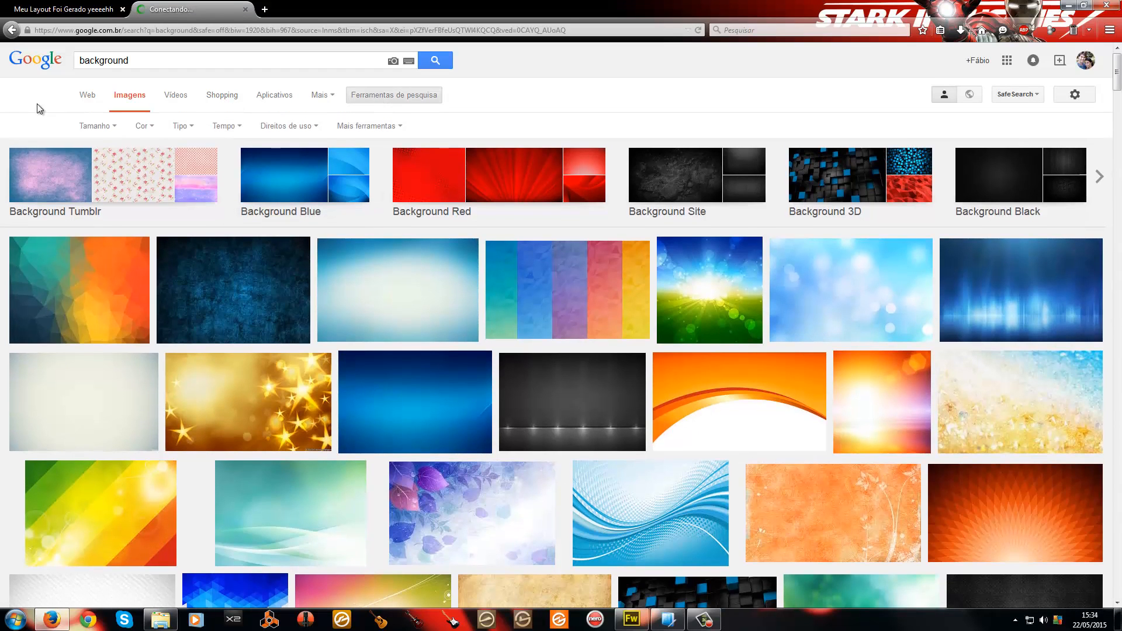
{"action": "left_click", "coordinate": [98, 126]}
{"action": "mouse_move", "coordinate": [101, 218]}
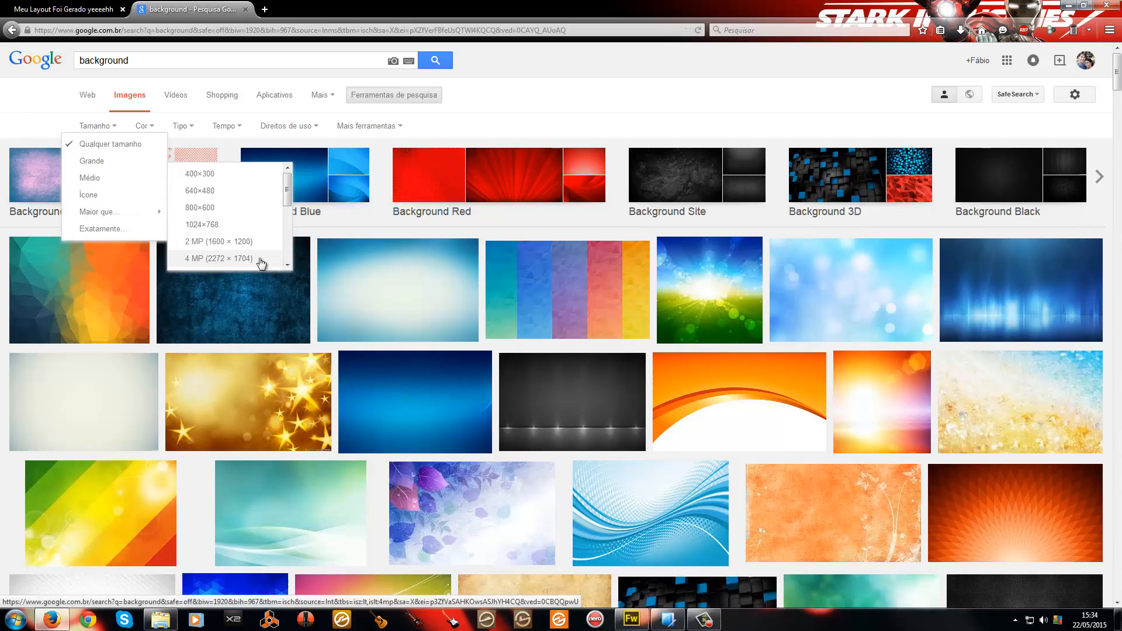
{"action": "left_click", "coordinate": [239, 261]}
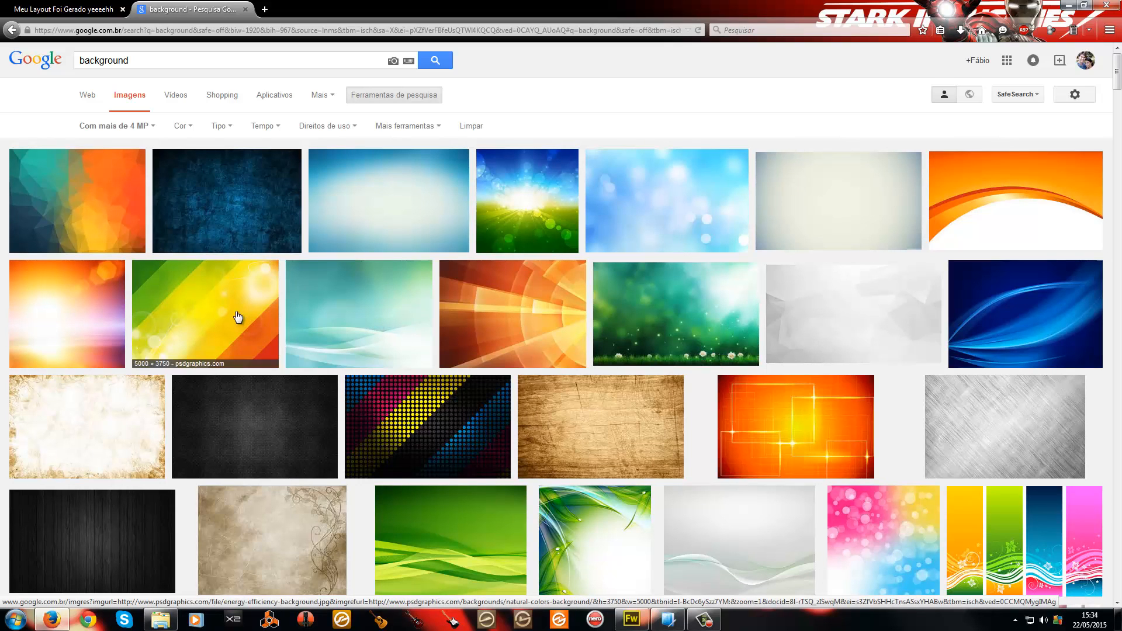
{"action": "left_click", "coordinate": [213, 315]}
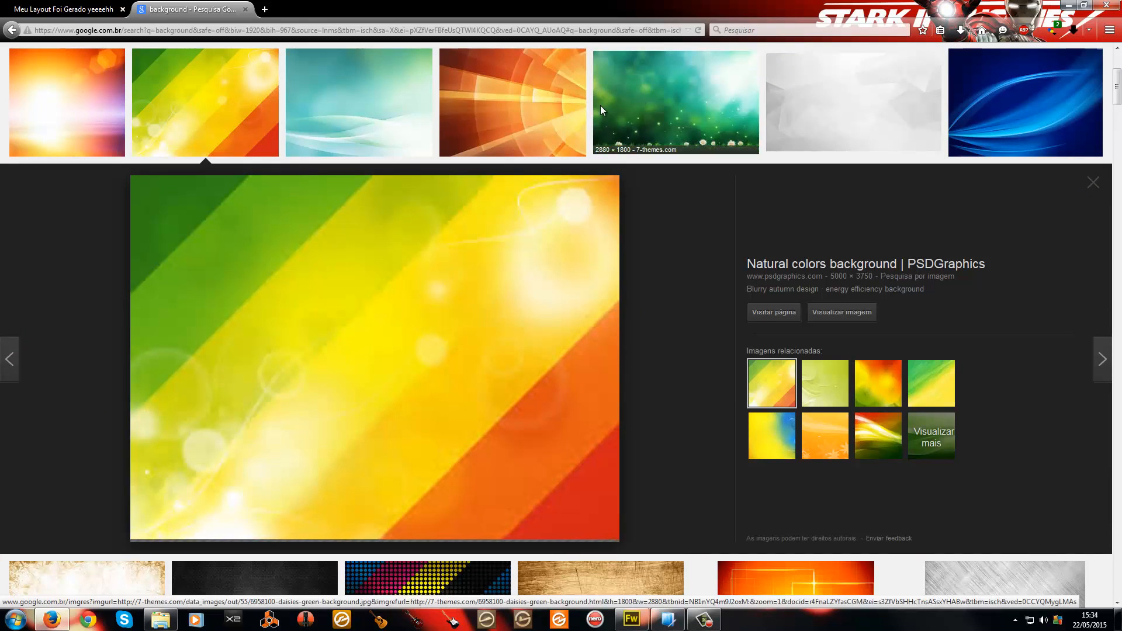
{"action": "left_click", "coordinate": [491, 99]}
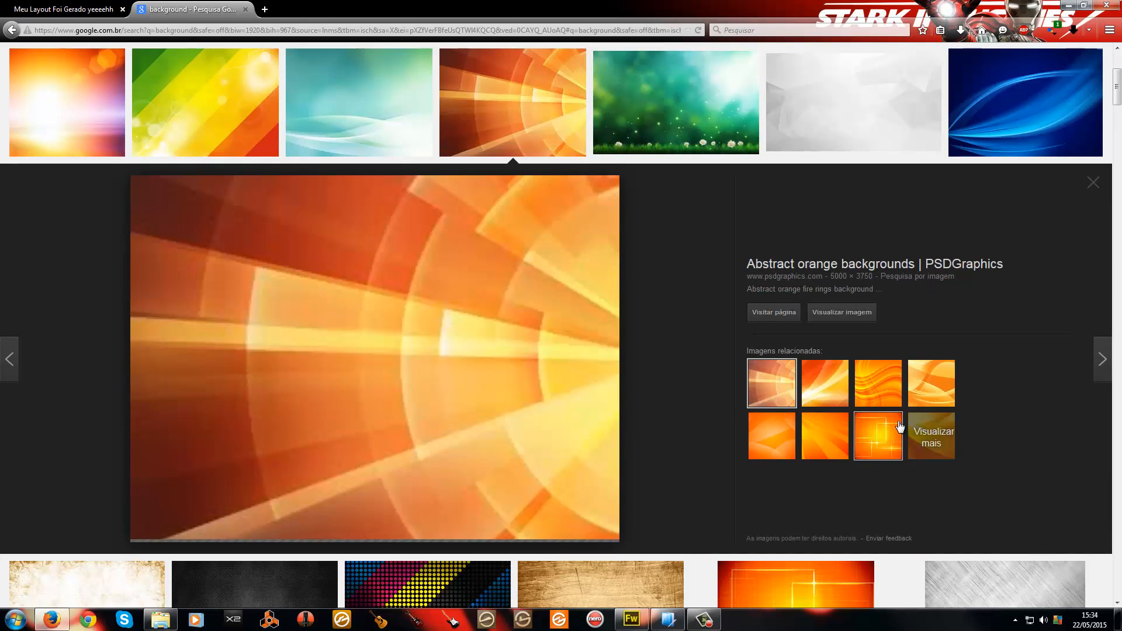
{"action": "left_click", "coordinate": [855, 312]}
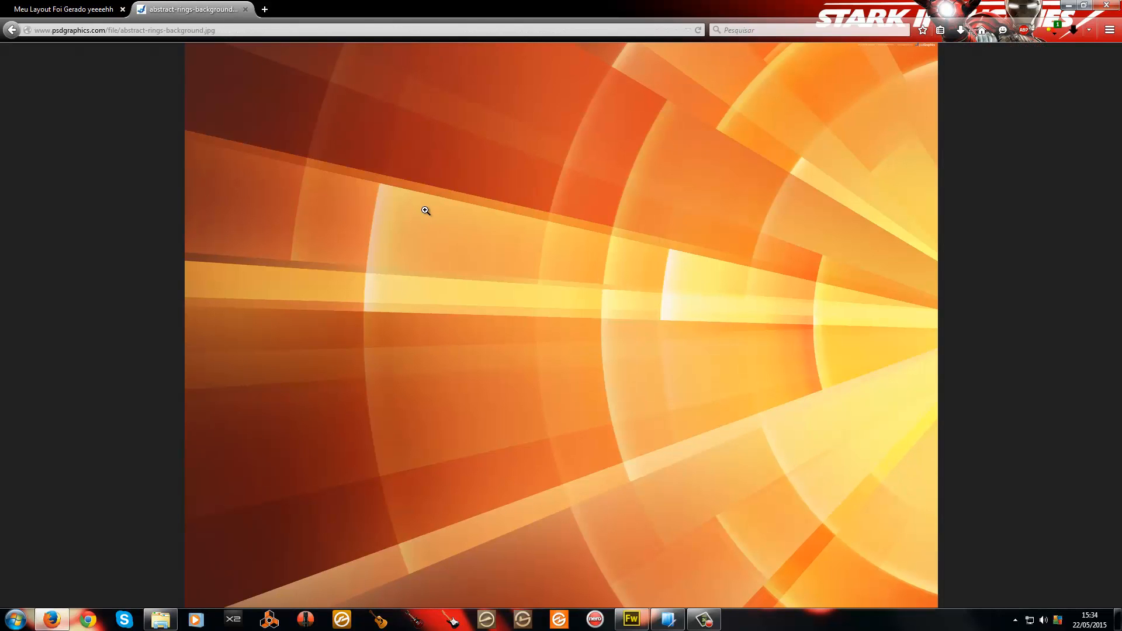
{"action": "right_click", "coordinate": [426, 211]}
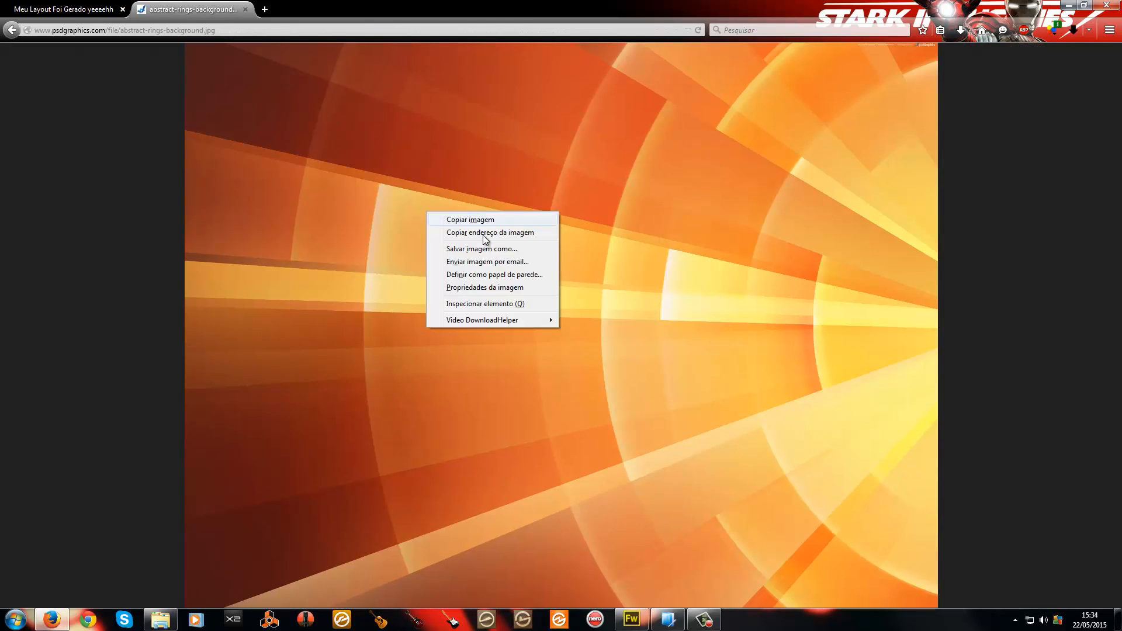
{"action": "left_click", "coordinate": [490, 250]}
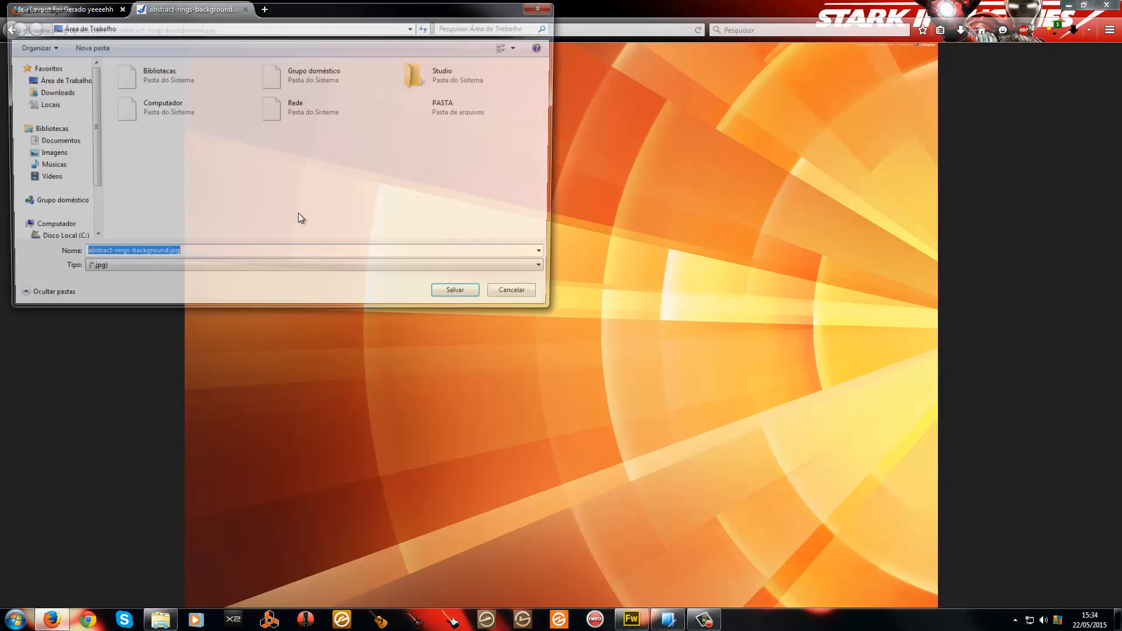
{"action": "left_click", "coordinate": [527, 298]}
{"action": "left_click", "coordinate": [12, 31]}
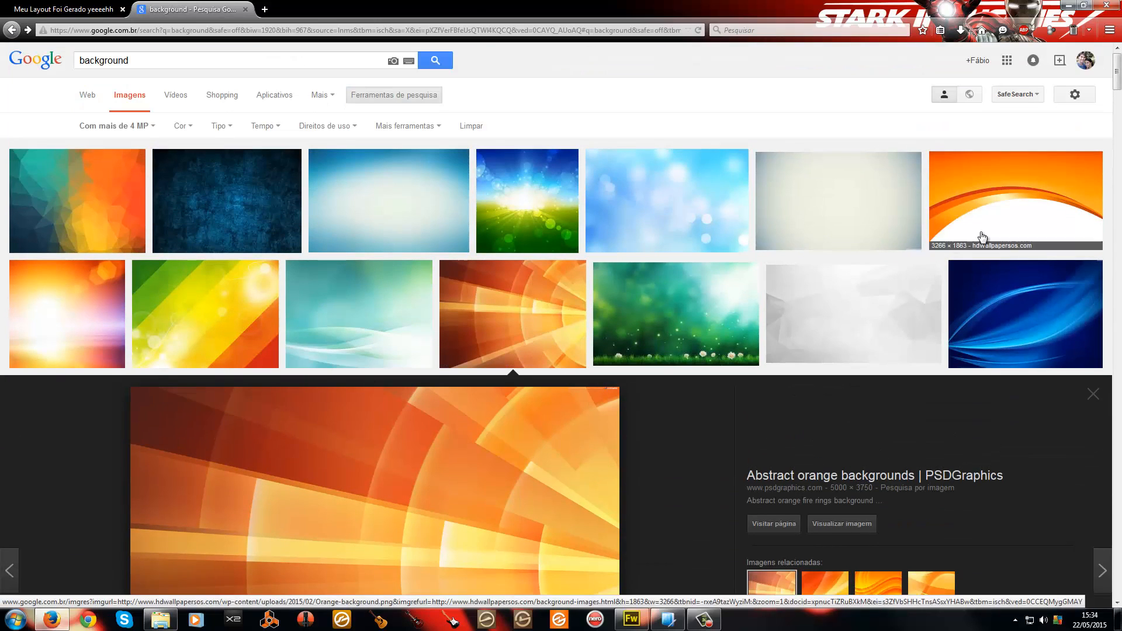
{"action": "left_click", "coordinate": [1093, 394]}
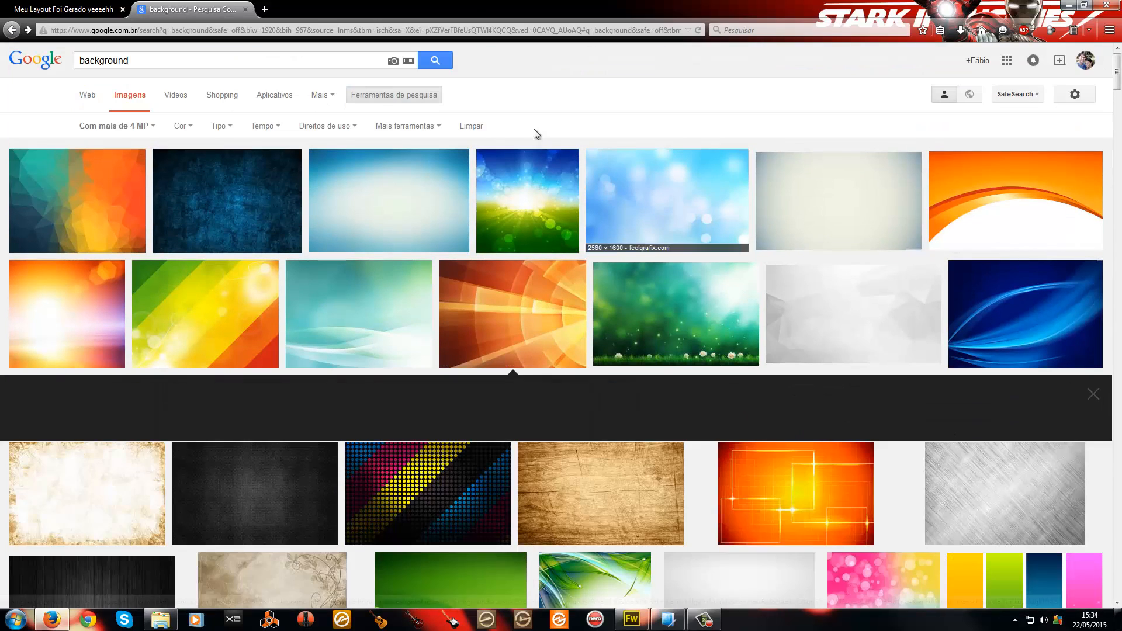
- Review the available minimum image sizes and reselect larger than 4 MP (2272 × 1704)
{"action": "left_click", "coordinate": [129, 129]}
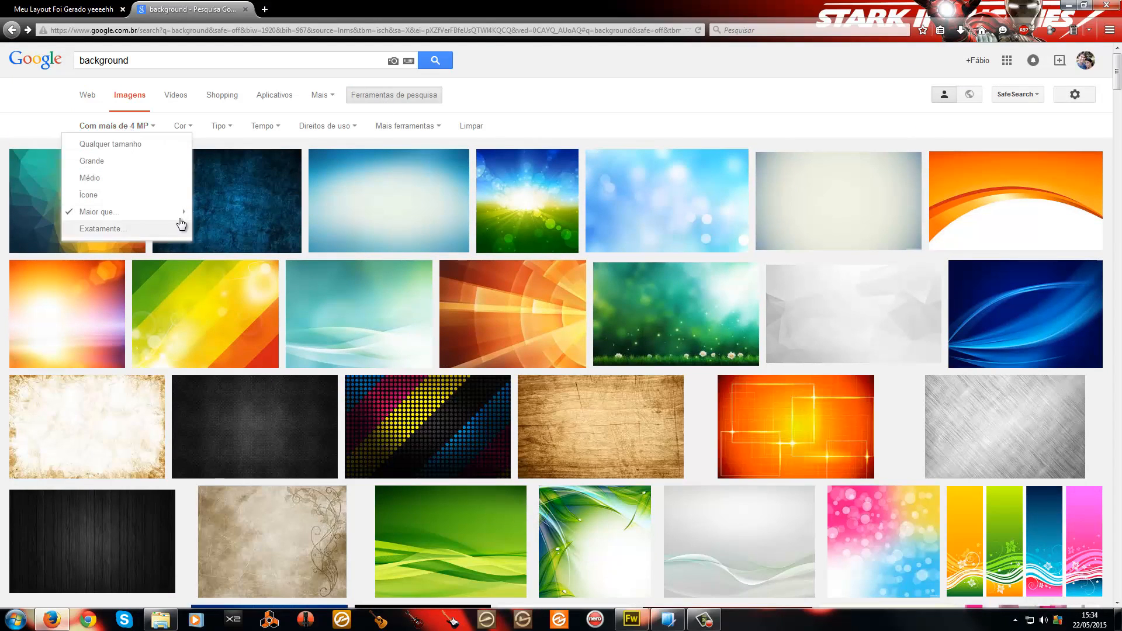
{"action": "mouse_move", "coordinate": [180, 214]}
{"action": "left_click_drag", "start_coordinate": [311, 192], "coordinate": [318, 225]}
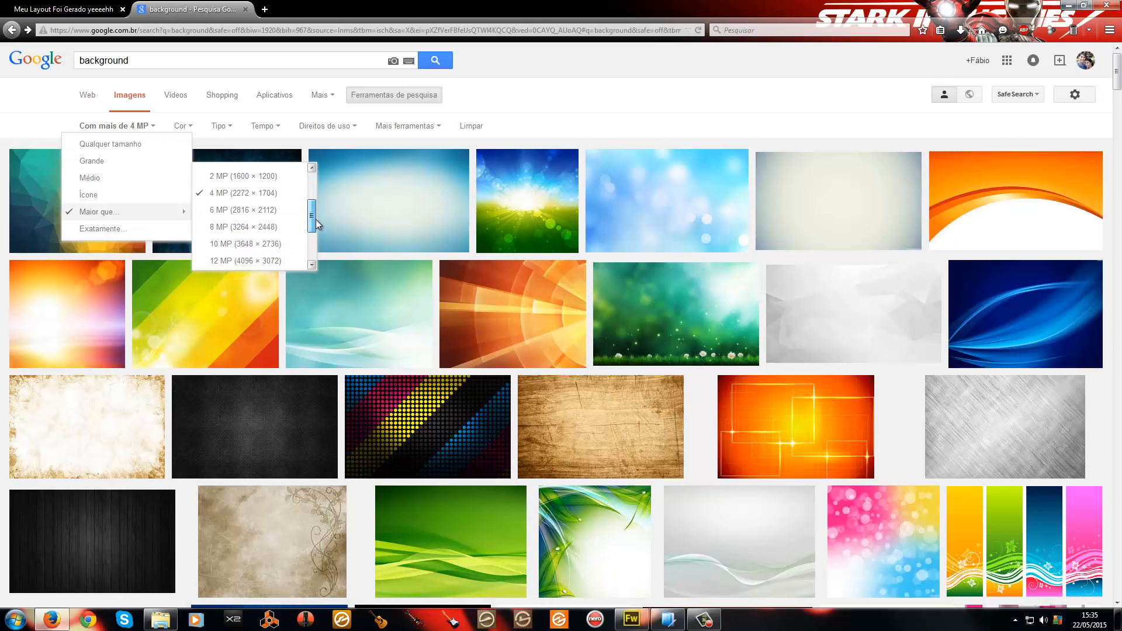
{"action": "left_click", "coordinate": [255, 195]}
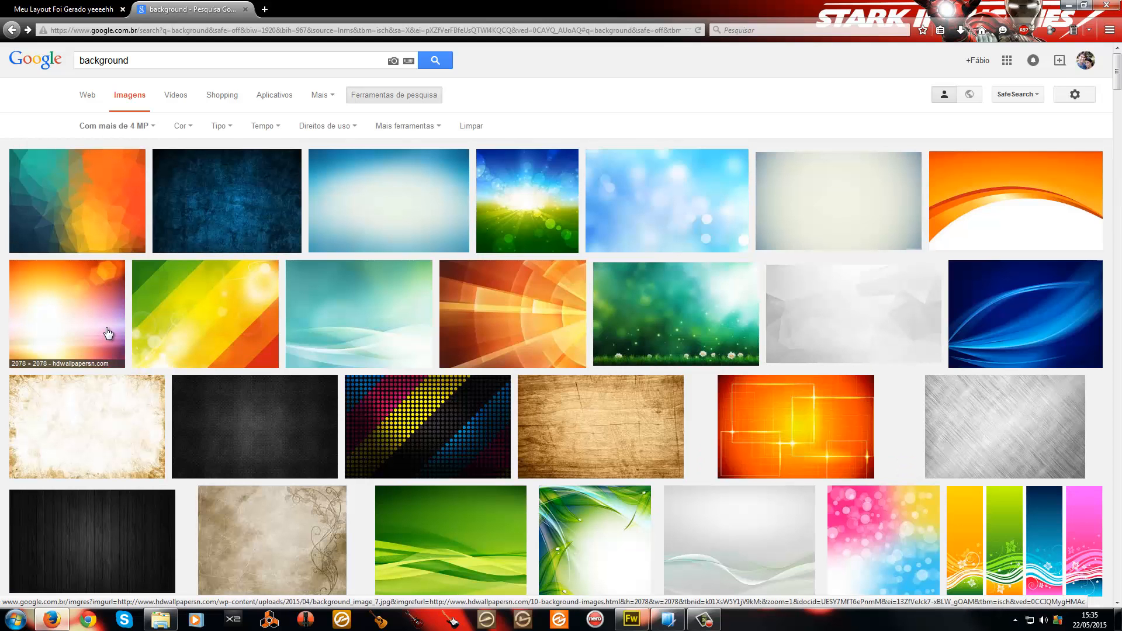
- Open the blue-edged white 2560 × 1600 background at full size, save it as "backround" in PASTA/HTML/images, and close the image page
{"action": "left_click", "coordinate": [411, 173]}
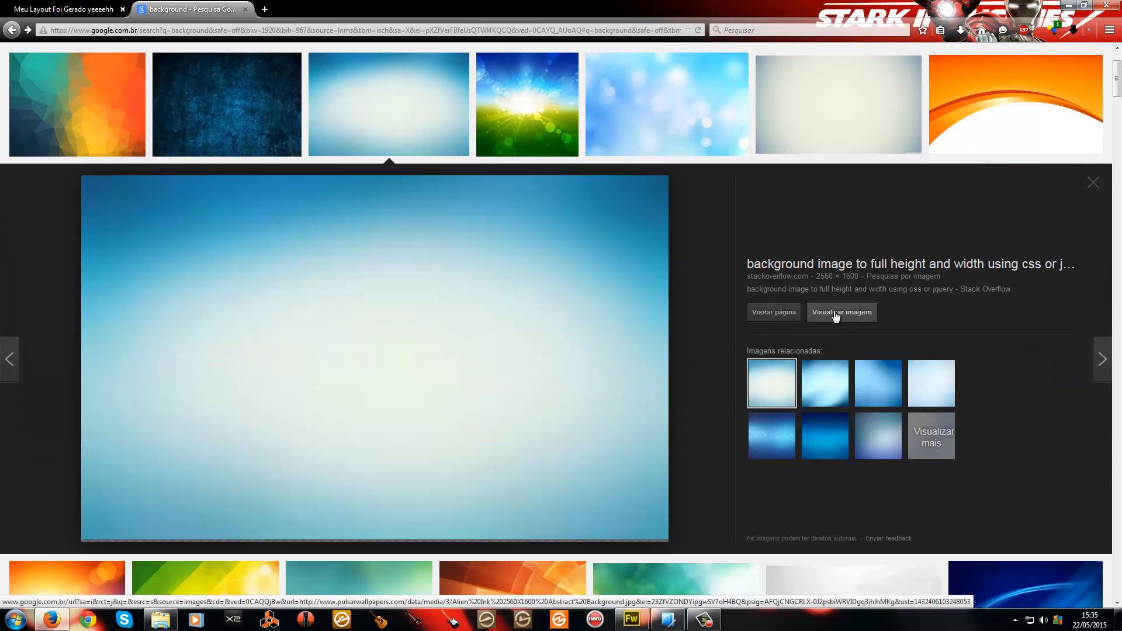
{"action": "left_click", "coordinate": [835, 313]}
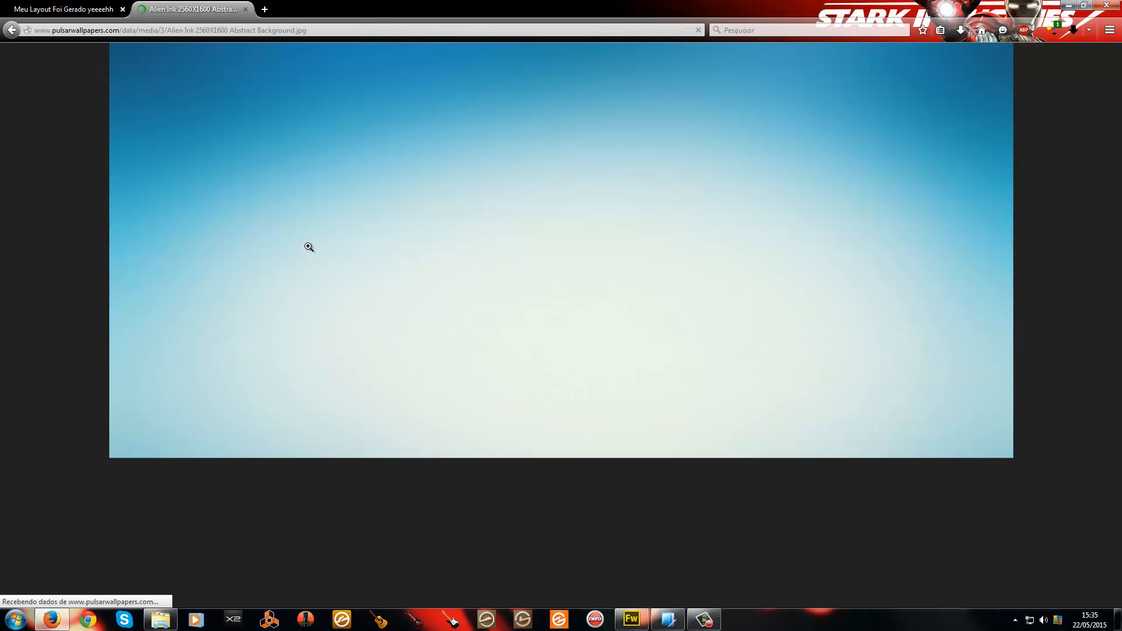
{"action": "right_click", "coordinate": [309, 246]}
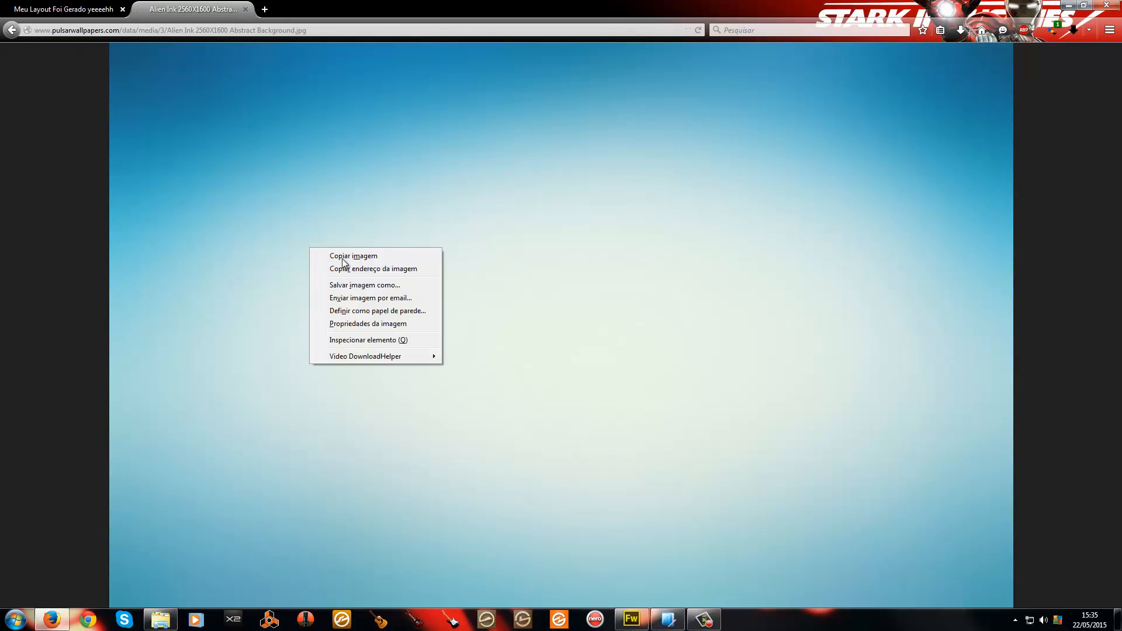
{"action": "left_click", "coordinate": [371, 283]}
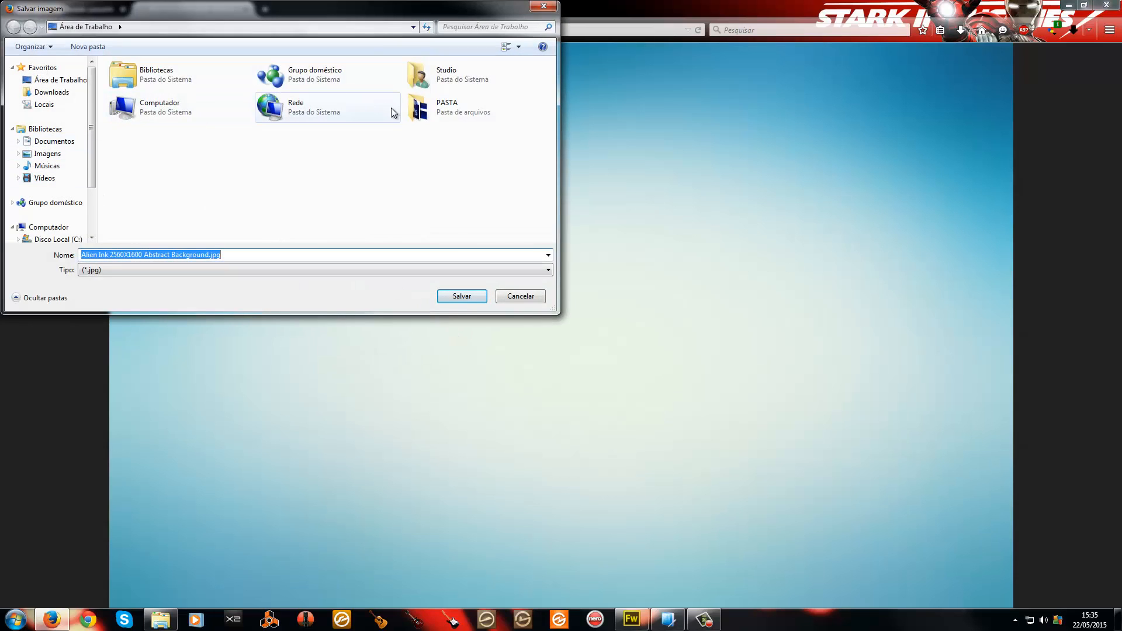
{"action": "double_click", "coordinate": [458, 103]}
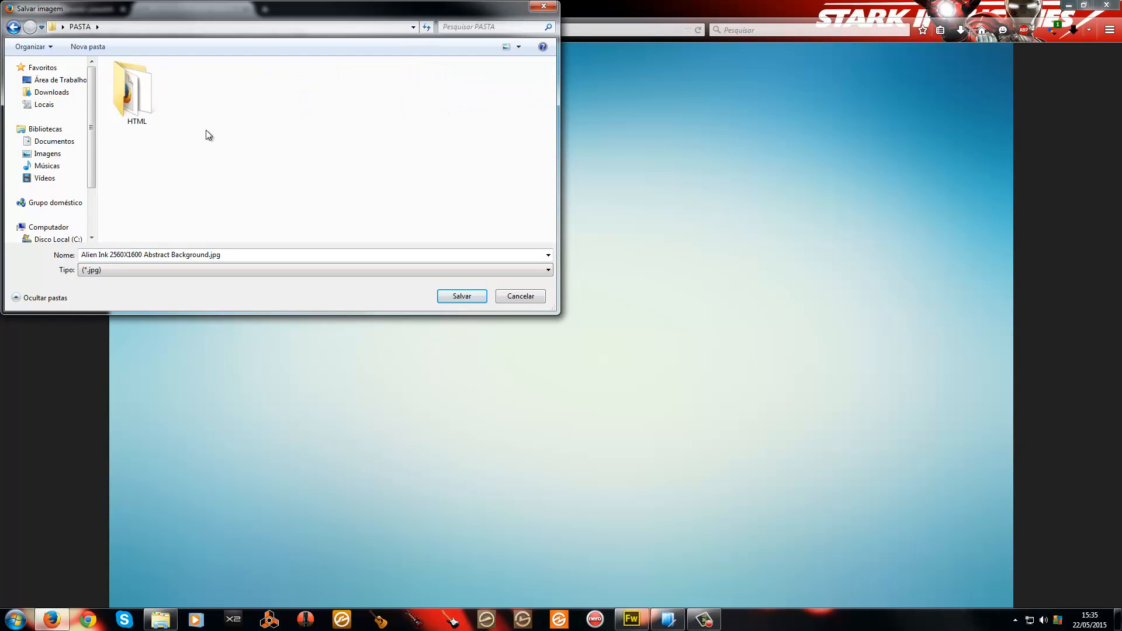
{"action": "double_click", "coordinate": [137, 93]}
{"action": "double_click", "coordinate": [132, 83]}
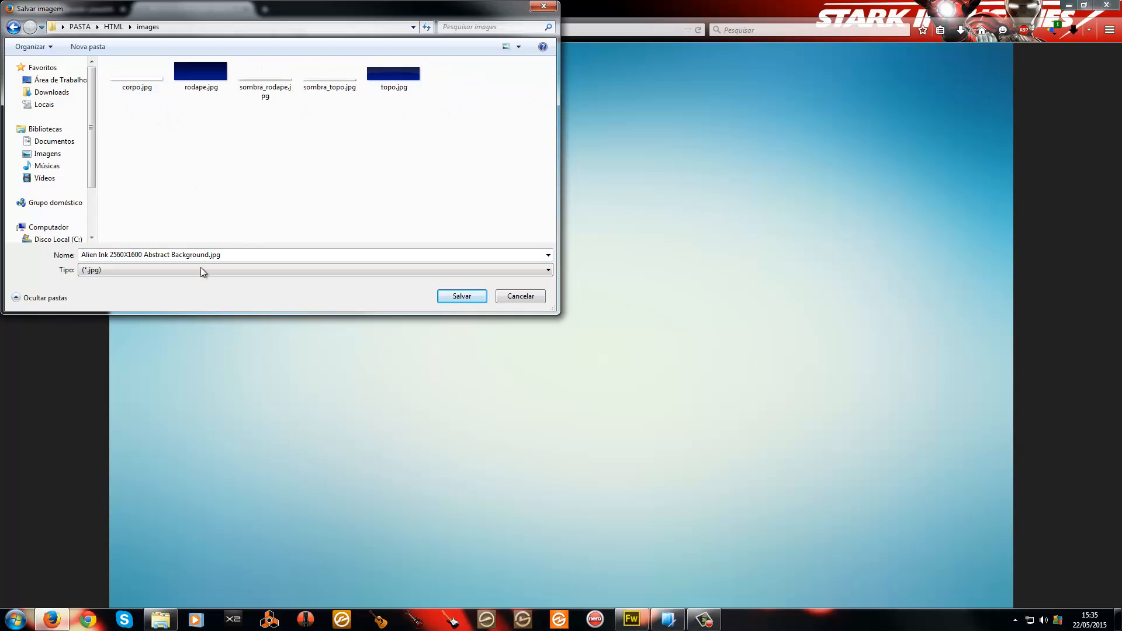
{"action": "left_click", "coordinate": [227, 252]}
{"action": "type", "text": "backroun"}
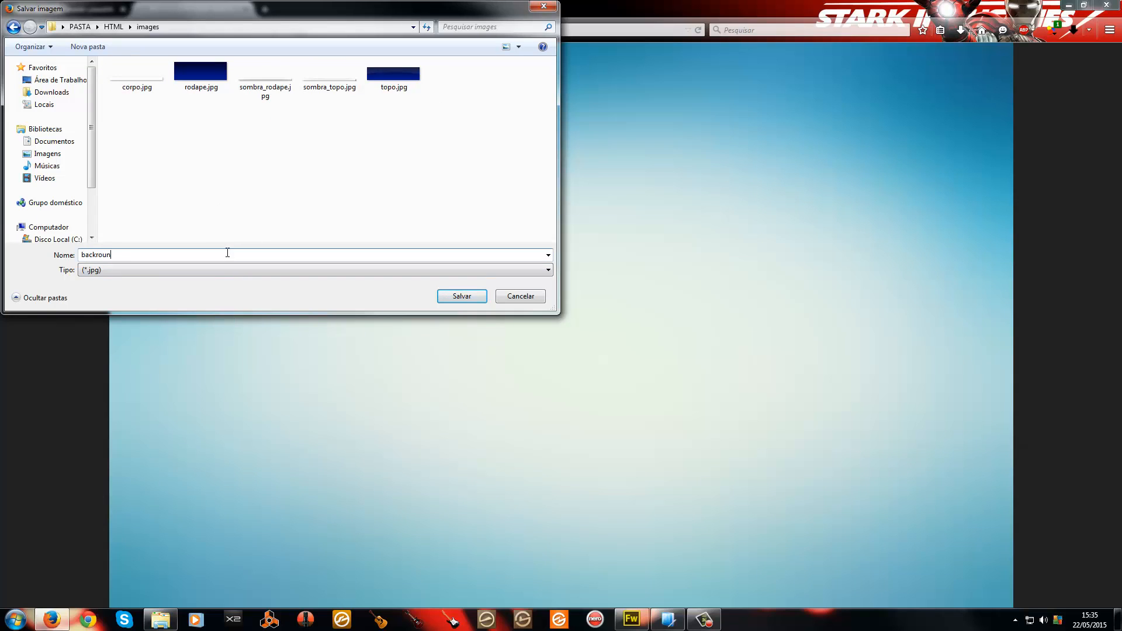
{"action": "type", "text": "d"}
{"action": "key", "text": "Return"}
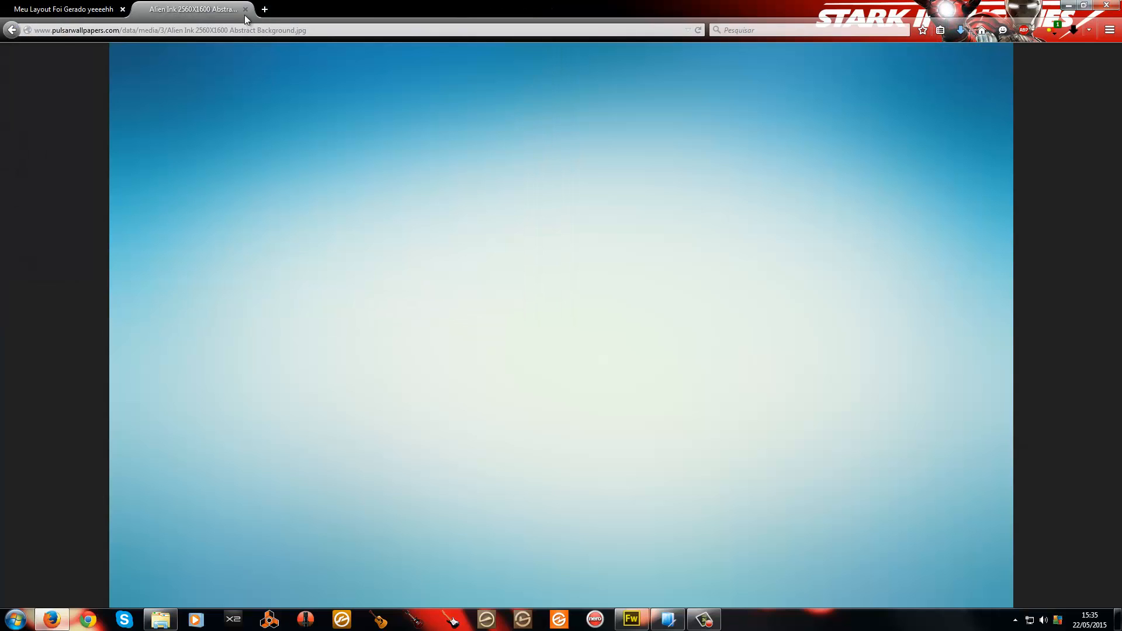
{"action": "left_click", "coordinate": [251, 10]}
- Switch to the file explorer, open the HTML project's images folder and select backround.jpg
{"action": "left_click", "coordinate": [161, 619]}
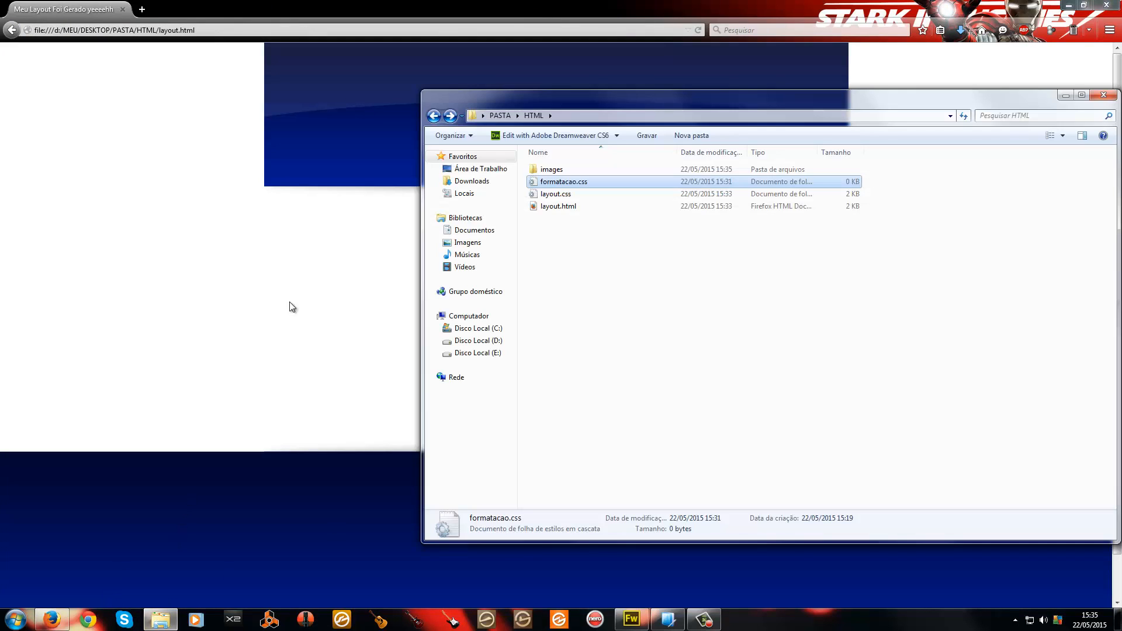
{"action": "double_click", "coordinate": [551, 170]}
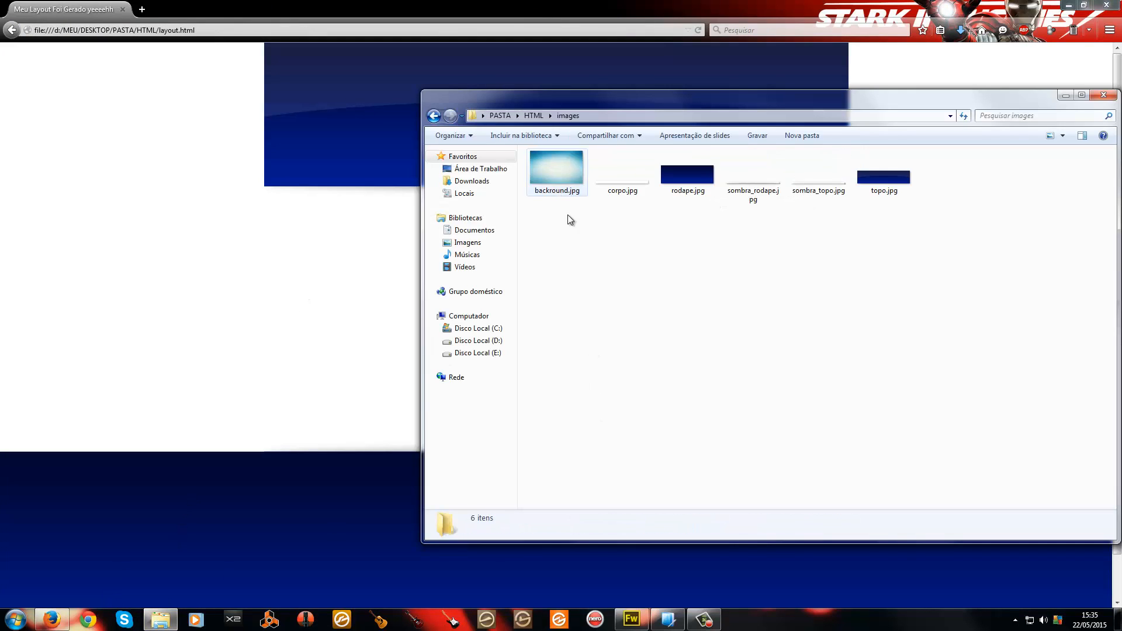
{"action": "left_click", "coordinate": [550, 186]}
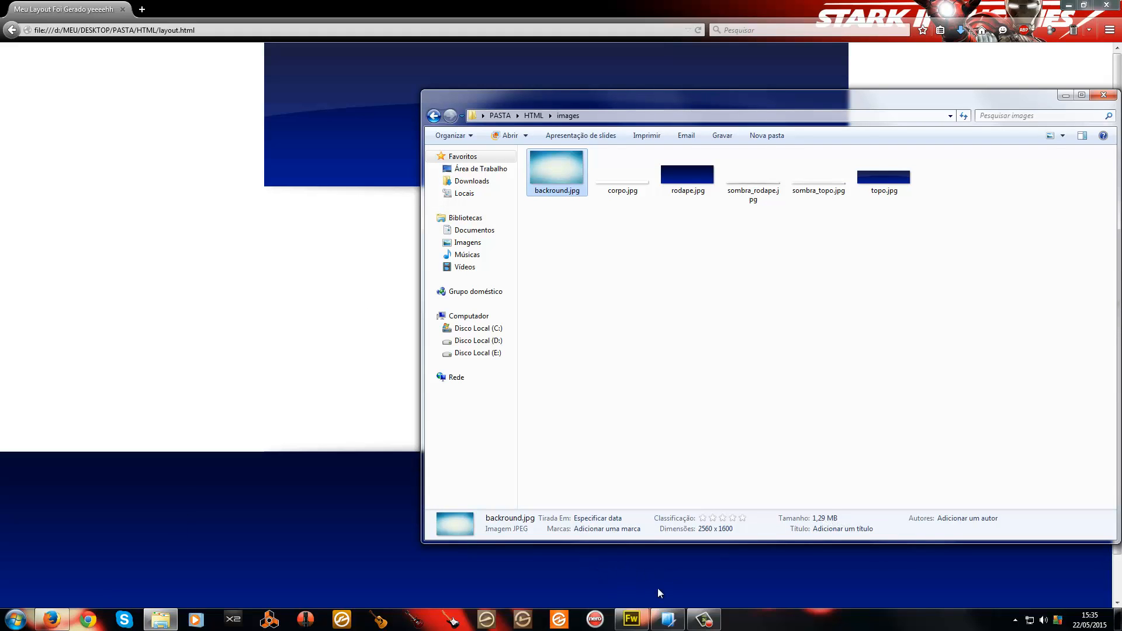
- Launch Adobe Photoshop CS6 (64 Bit) and open backround.jpg from the images folder in it
{"action": "left_click", "coordinate": [15, 620]}
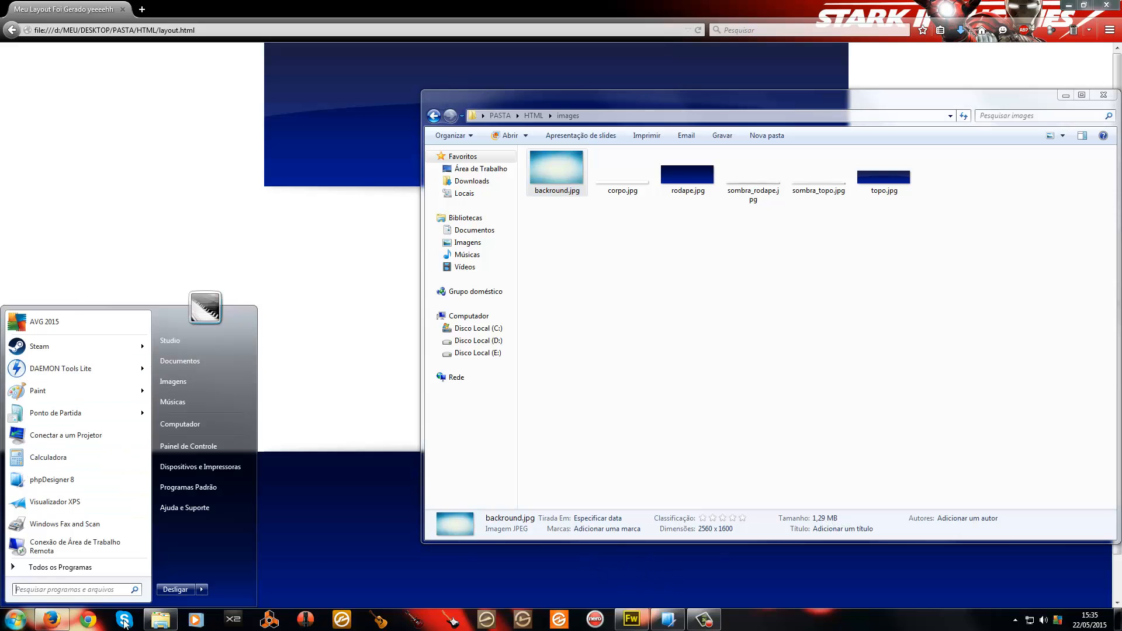
{"action": "type", "text": "photo"}
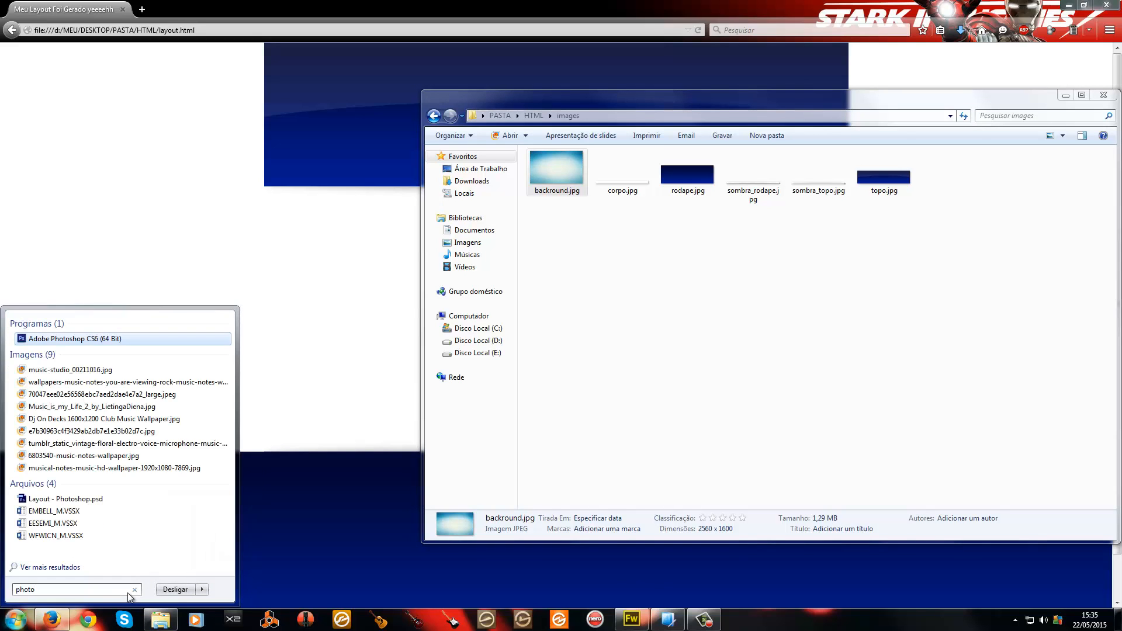
{"action": "key", "text": "Return"}
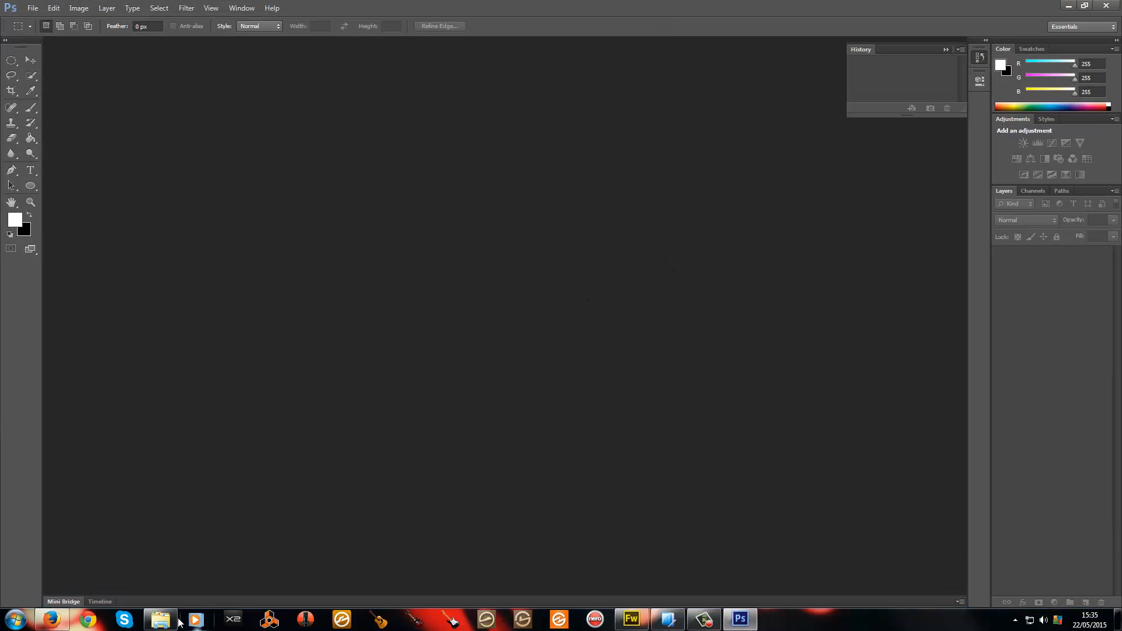
{"action": "left_click", "coordinate": [161, 619]}
{"action": "left_click_drag", "start_coordinate": [554, 167], "coordinate": [220, 226]}
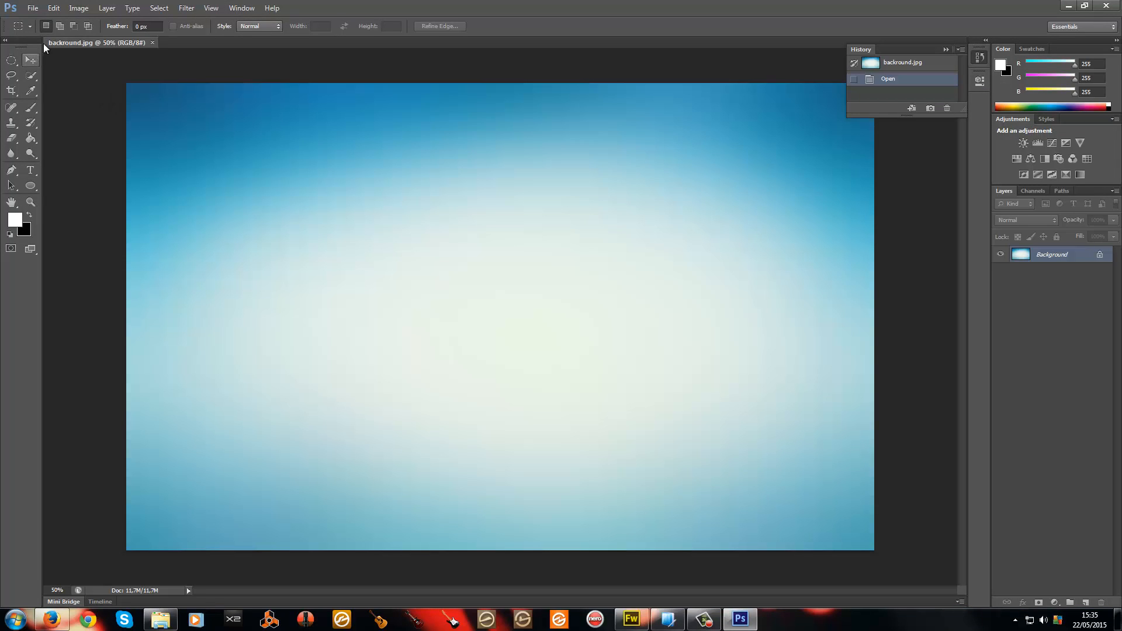
- Start a Save for Web export of the background image with the JPEG High preset
{"action": "left_click", "coordinate": [31, 9]}
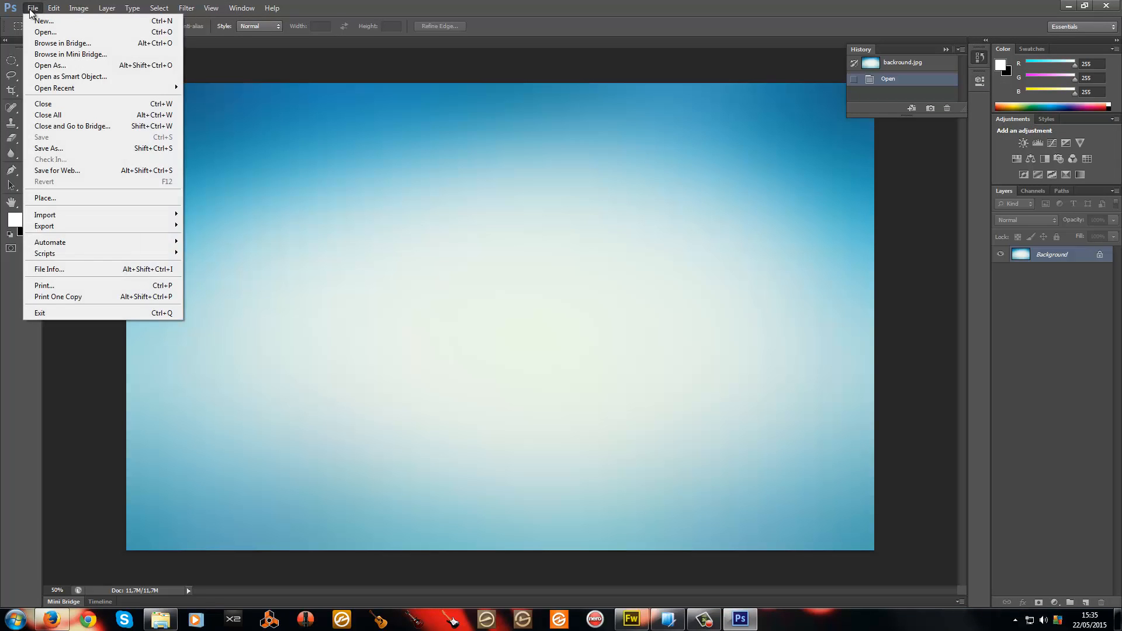
{"action": "left_click", "coordinate": [93, 176]}
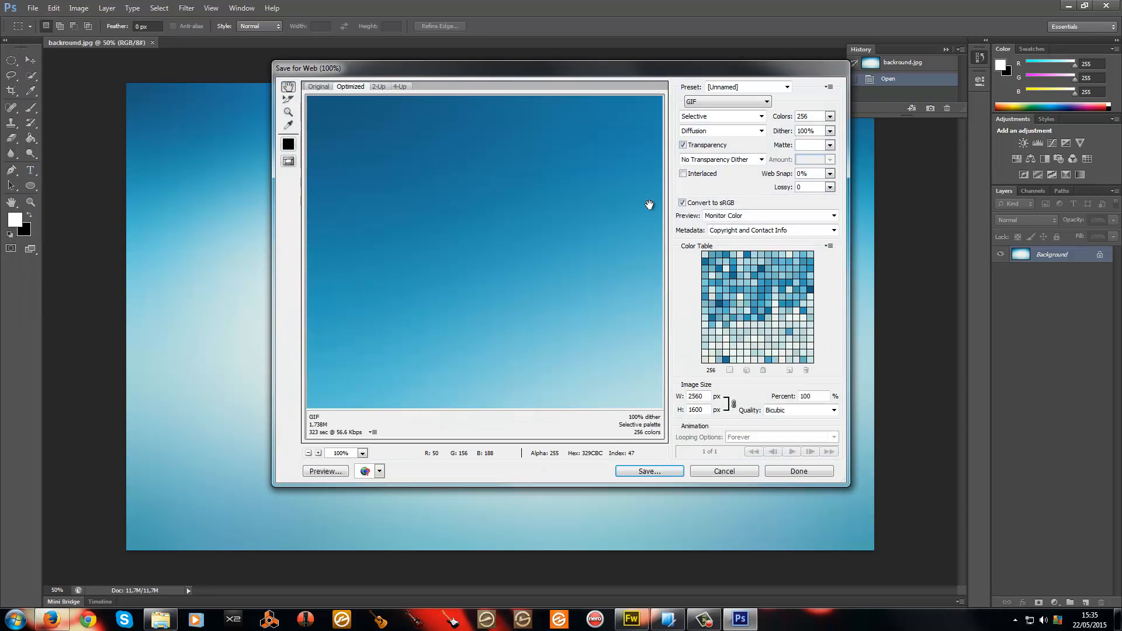
{"action": "left_click", "coordinate": [767, 88]}
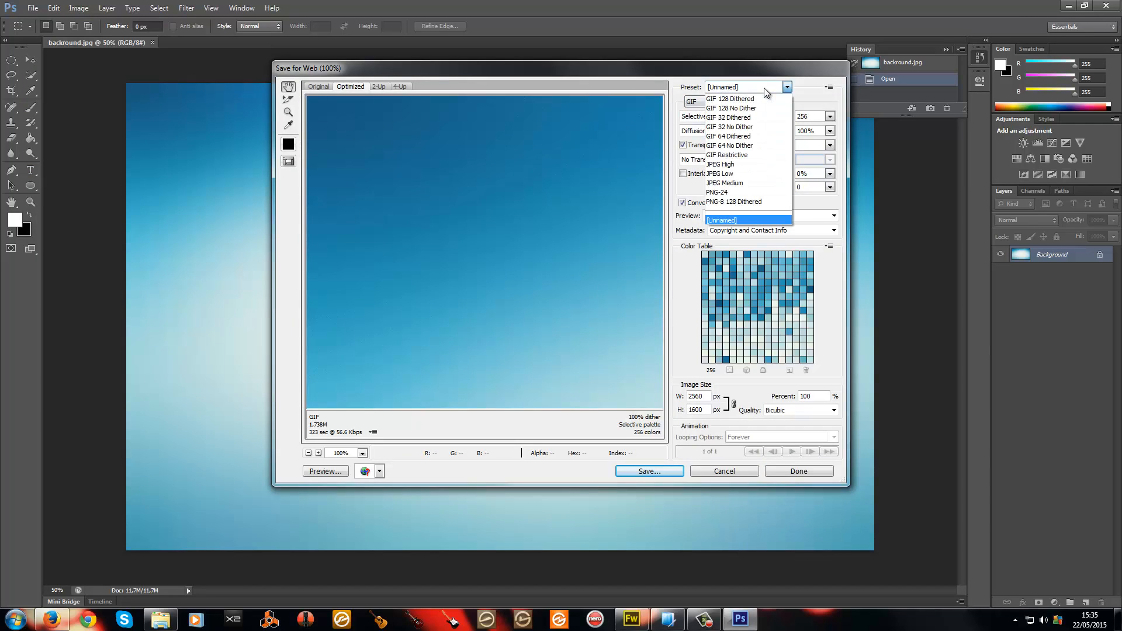
{"action": "left_click", "coordinate": [751, 166]}
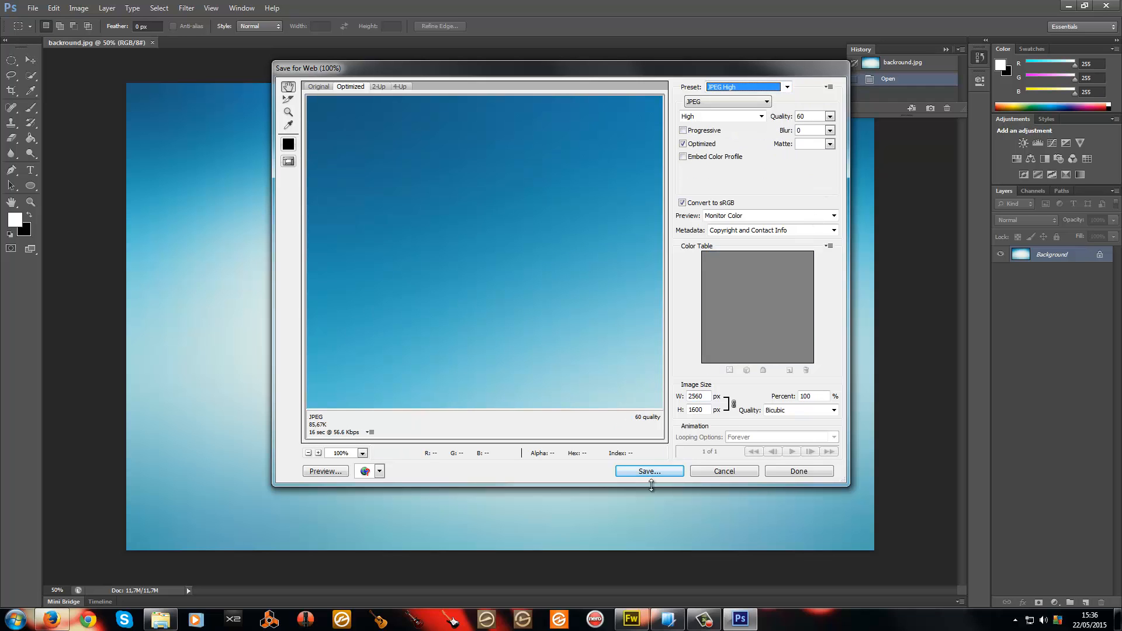
- Save the optimized image into PASTA/HTML/images, replacing the existing backround.jpg
{"action": "left_click", "coordinate": [650, 471]}
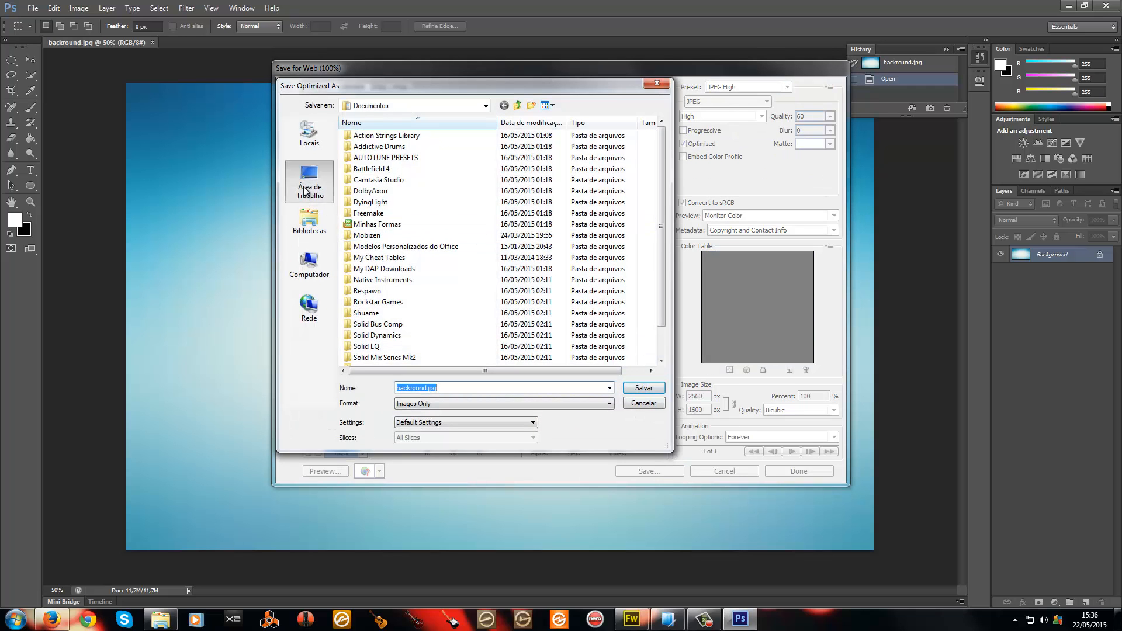
{"action": "left_click", "coordinate": [304, 186]}
{"action": "double_click", "coordinate": [527, 195]}
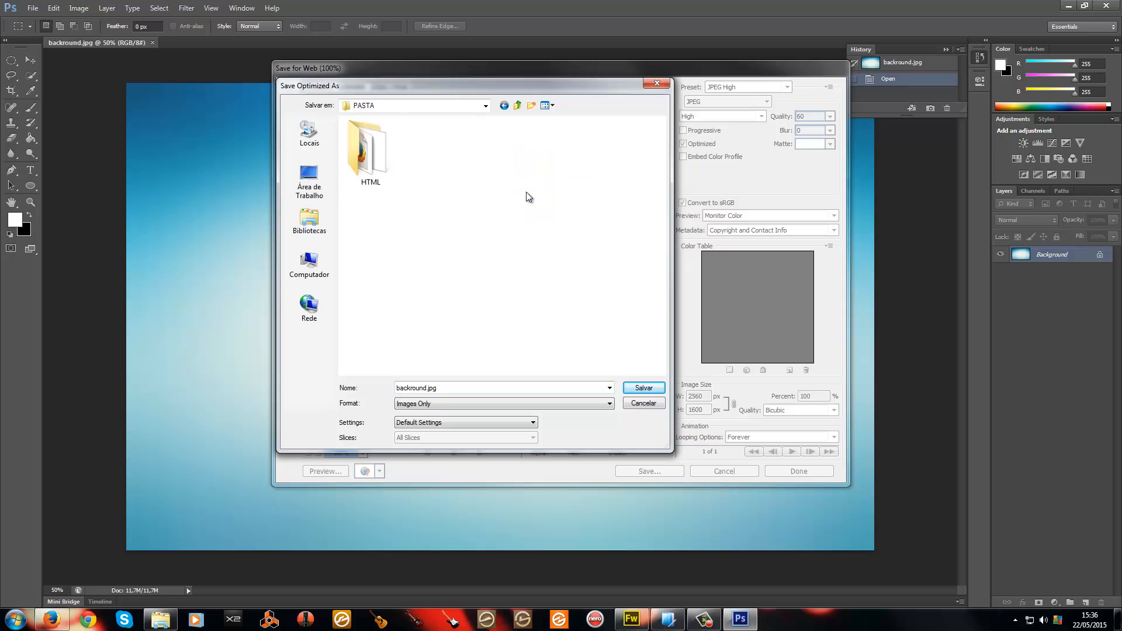
{"action": "double_click", "coordinate": [368, 151]}
{"action": "double_click", "coordinate": [363, 138]}
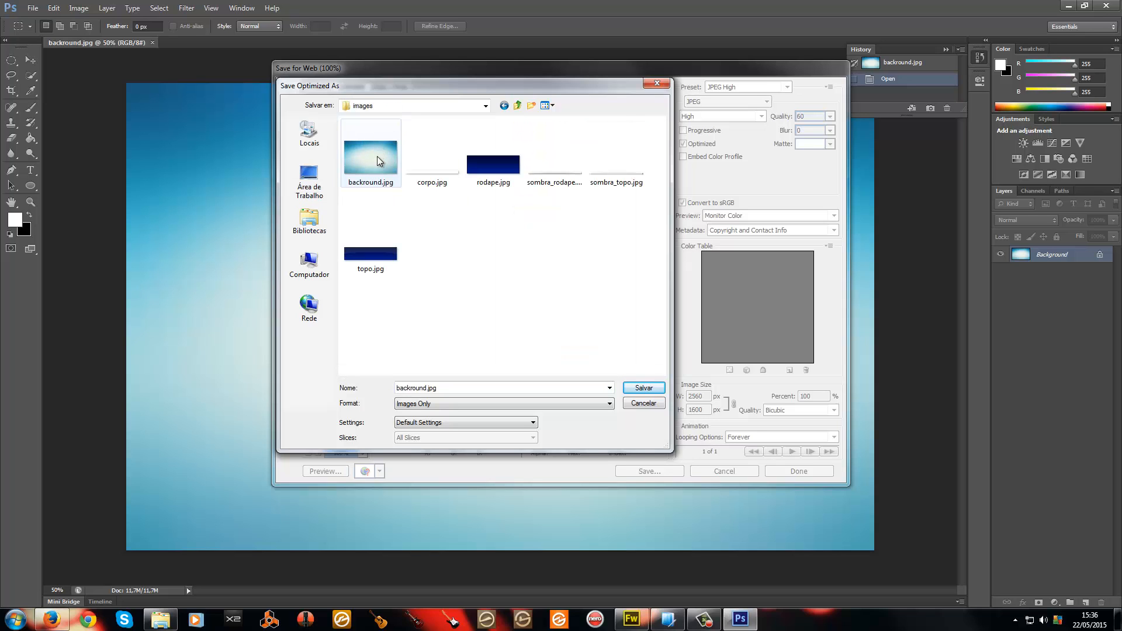
{"action": "double_click", "coordinate": [380, 159]}
{"action": "left_click", "coordinate": [645, 302]}
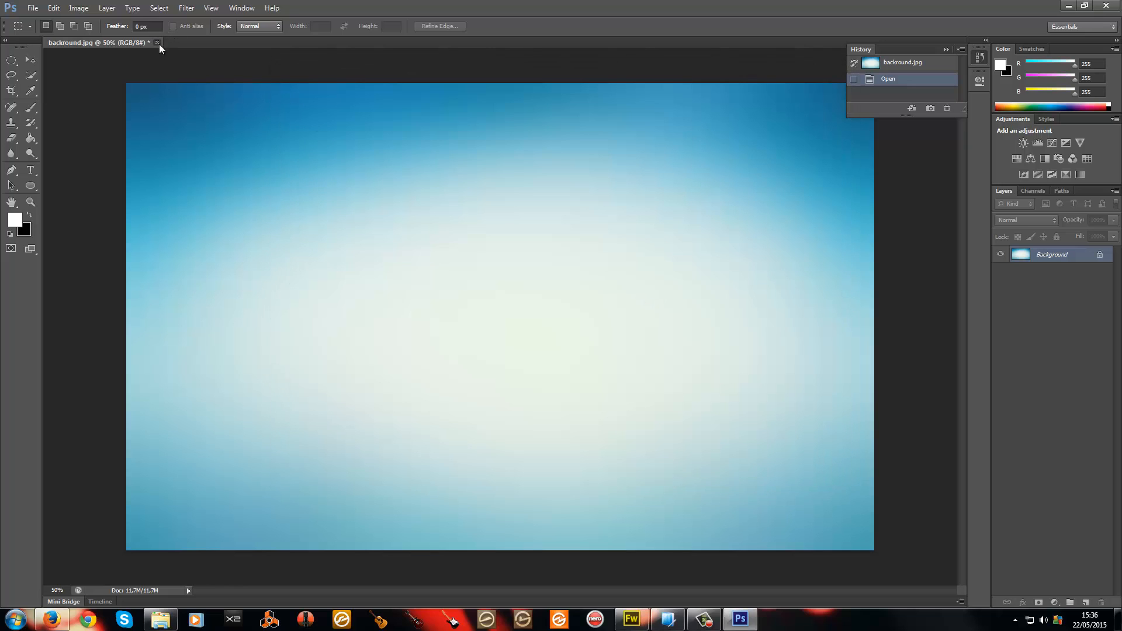
- Close backround.jpg without saving changes and exit Photoshop
{"action": "left_click", "coordinate": [158, 42]}
{"action": "left_click", "coordinate": [564, 231]}
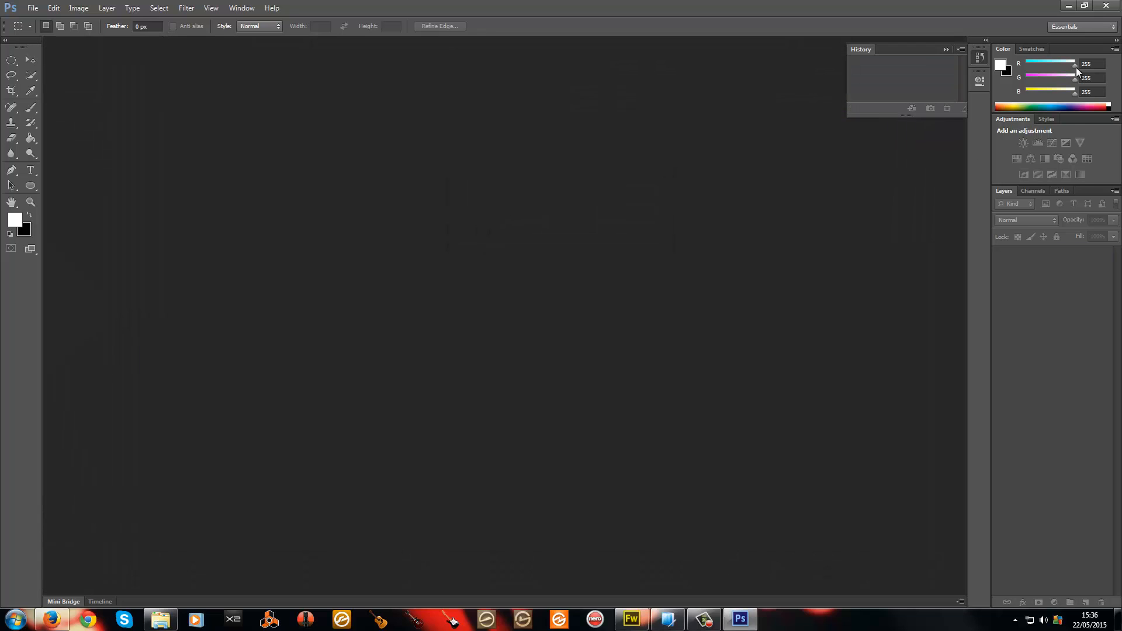
{"action": "left_click", "coordinate": [1102, 7]}
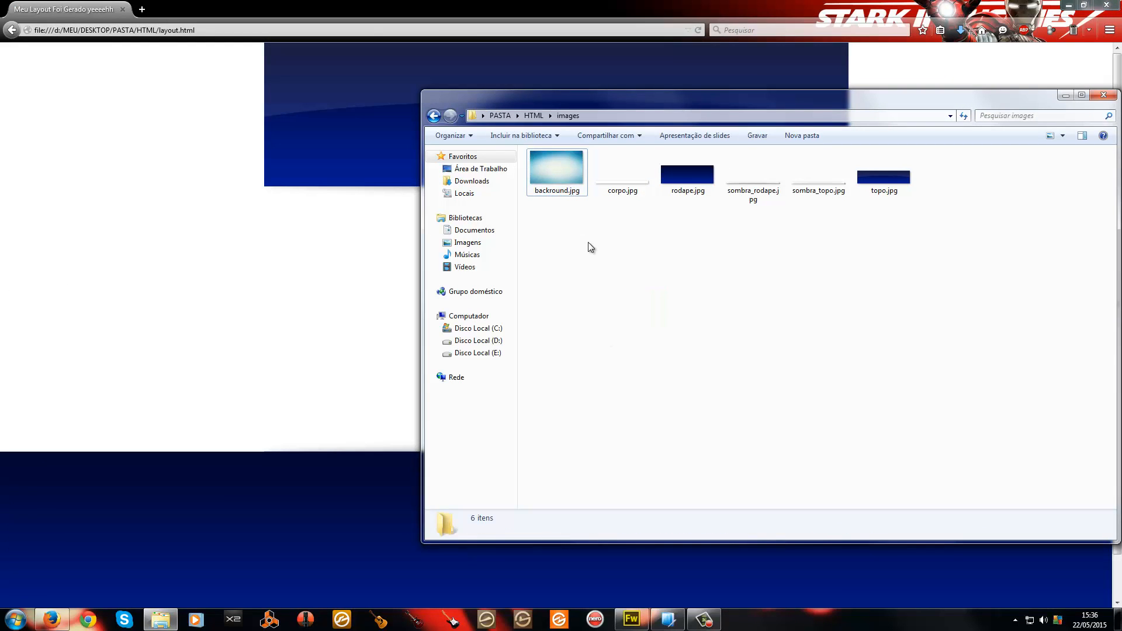
- Check the file size and dimensions of the exported backround.jpg and switch to phpDesigner 8
{"action": "left_click", "coordinate": [541, 167]}
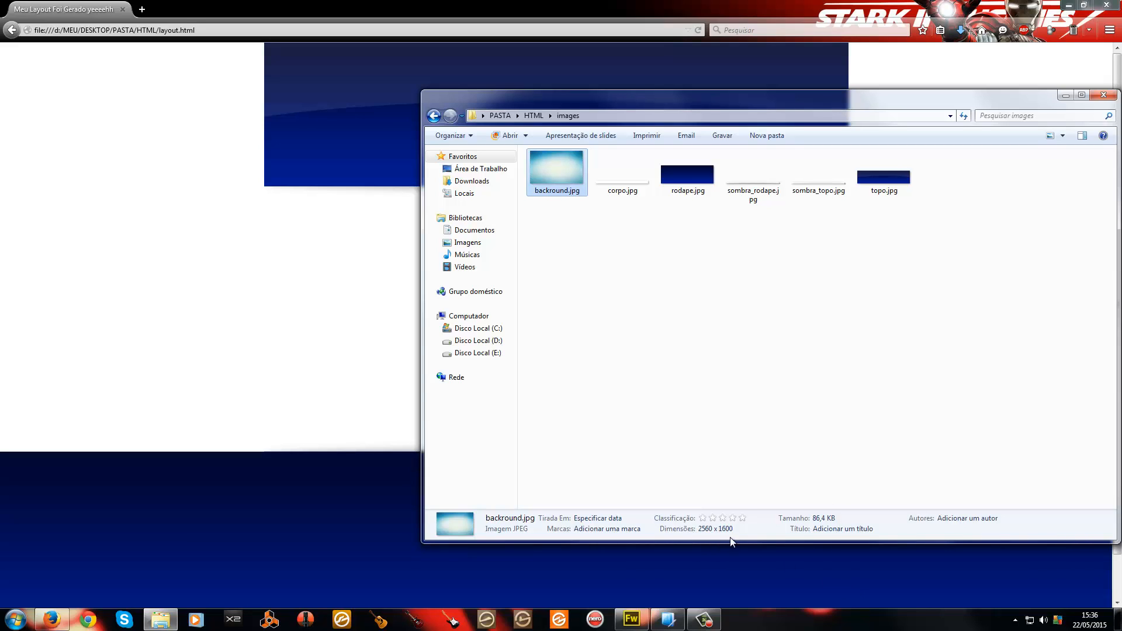
{"action": "left_click", "coordinate": [250, 318]}
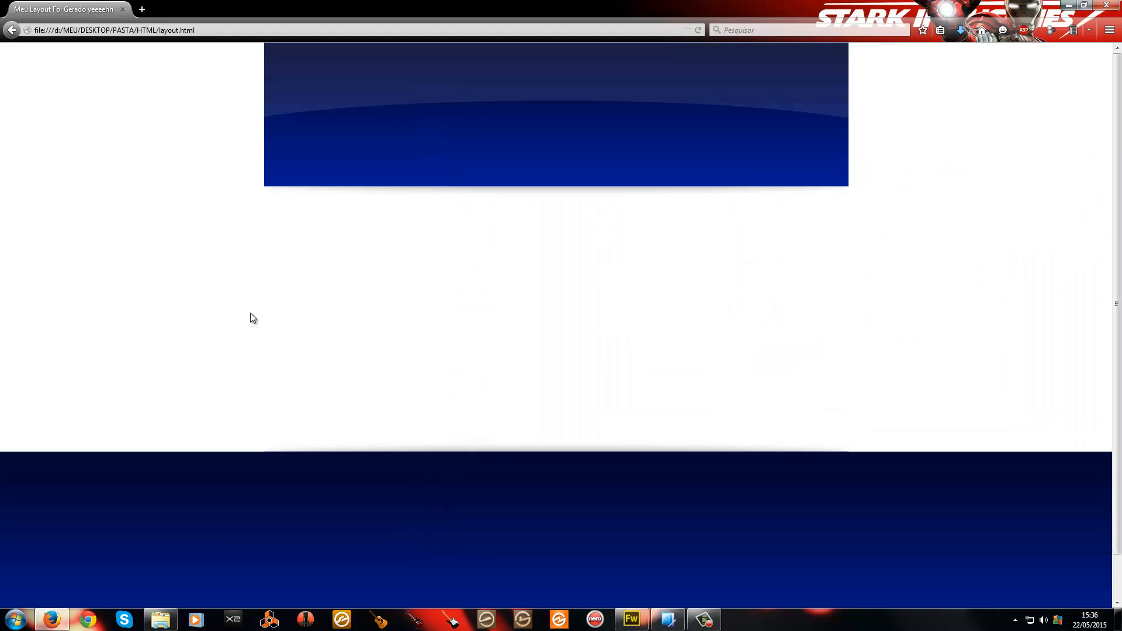
{"action": "left_click", "coordinate": [668, 620]}
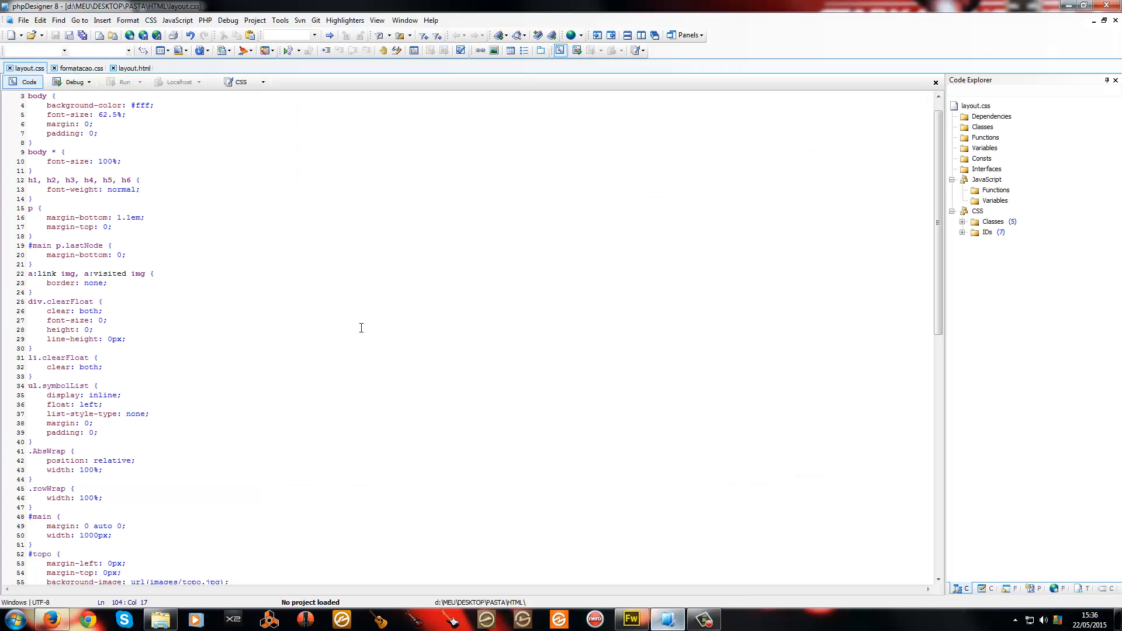
- Examine the body rule in layout.css together with the matching body tag in layout.html
{"action": "left_click", "coordinate": [112, 152]}
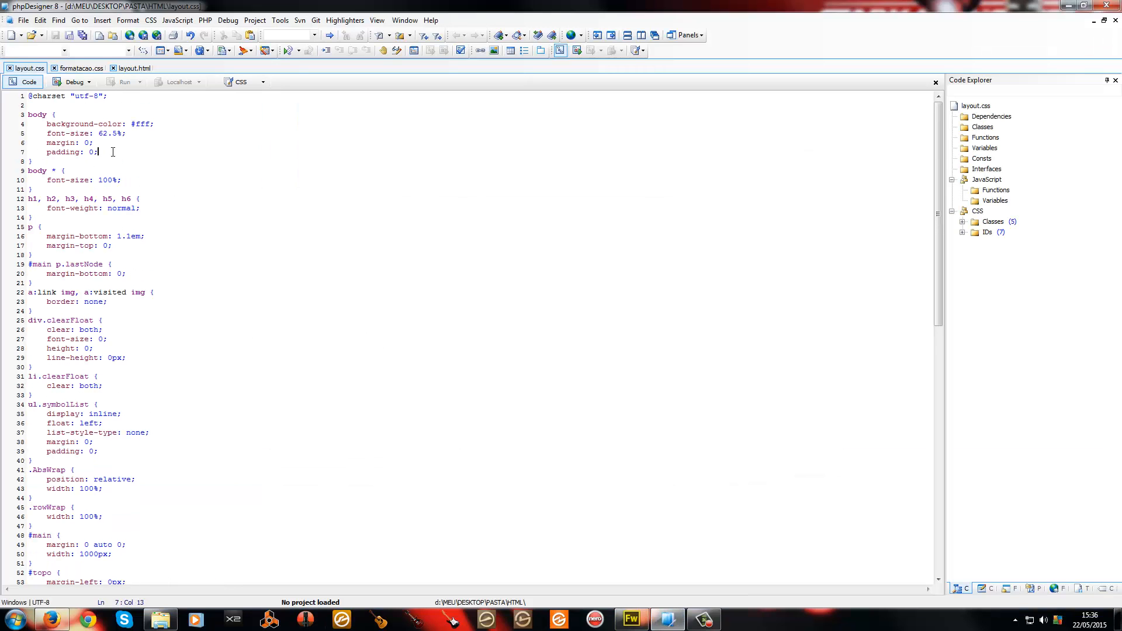
{"action": "left_click_drag", "start_coordinate": [162, 124], "coordinate": [154, 116]}
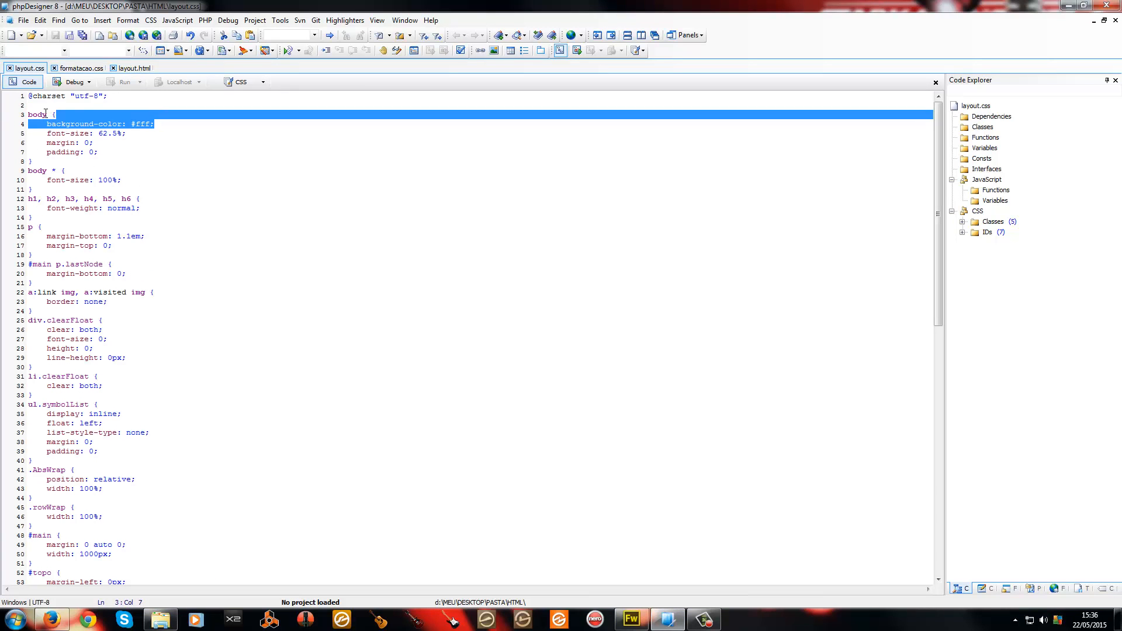
{"action": "left_click", "coordinate": [46, 114]}
{"action": "left_click", "coordinate": [134, 69]}
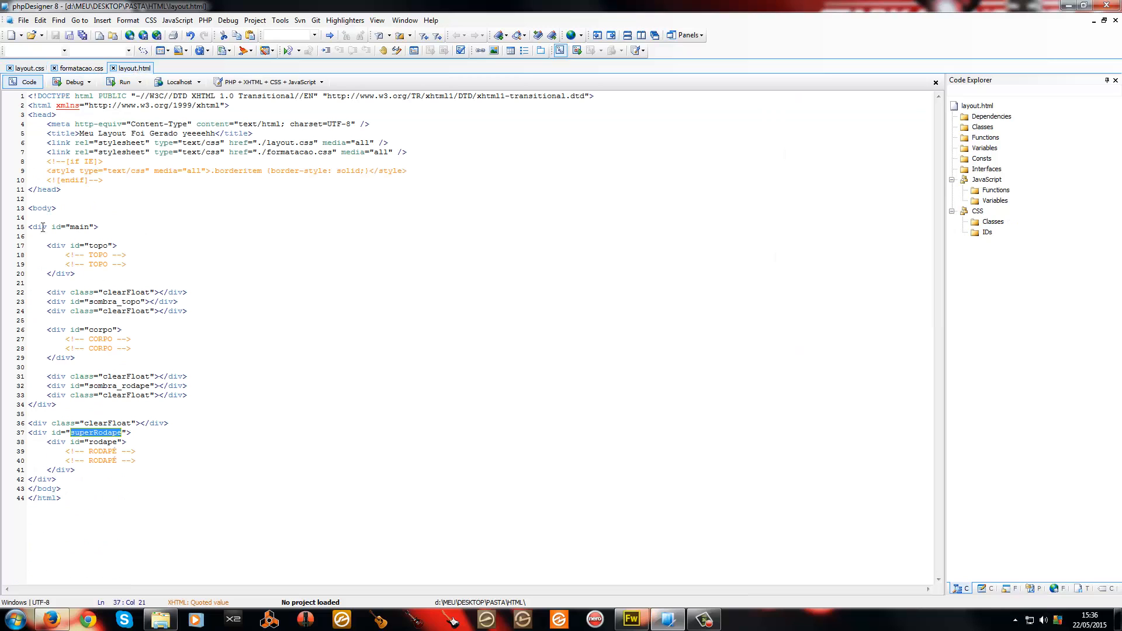
{"action": "double_click", "coordinate": [42, 207]}
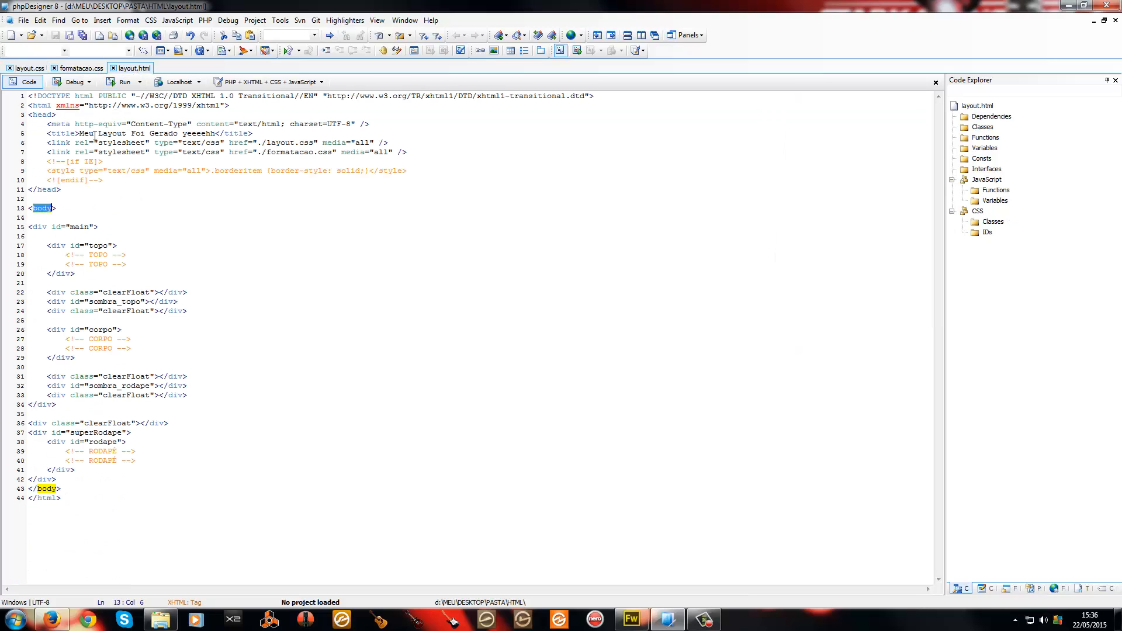
{"action": "left_click", "coordinate": [39, 70]}
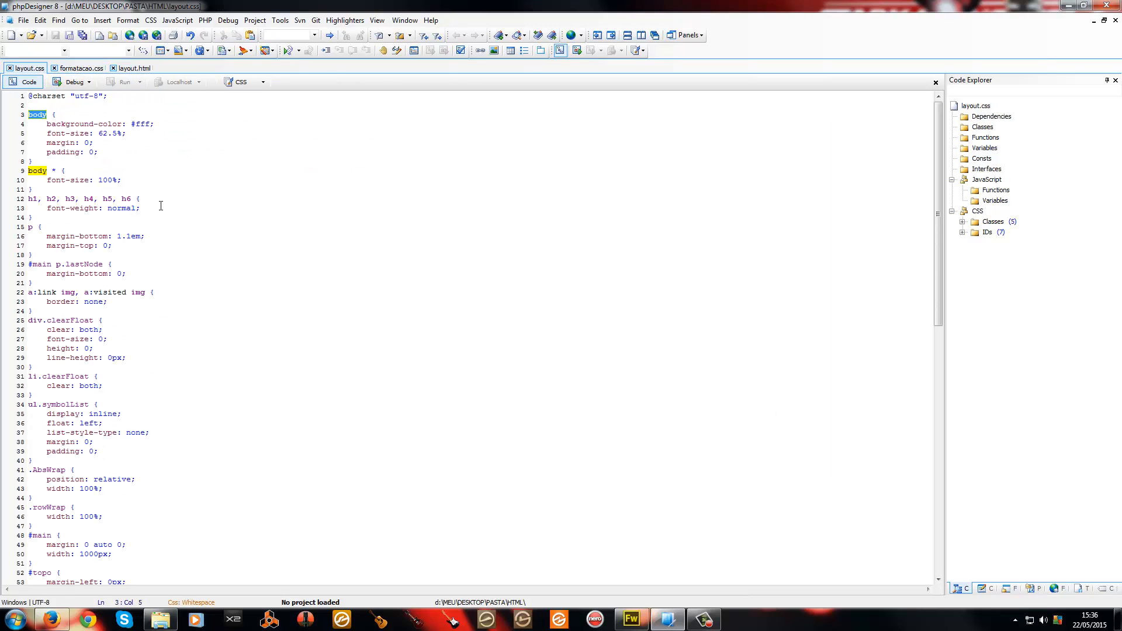
- Replace the body rule's background-color in layout.css with background: url('images/background.jpg'), save it and reload the page in Firefox
{"action": "left_click_drag", "start_coordinate": [153, 124], "coordinate": [101, 125]}
{"action": "type", "text": ": "}
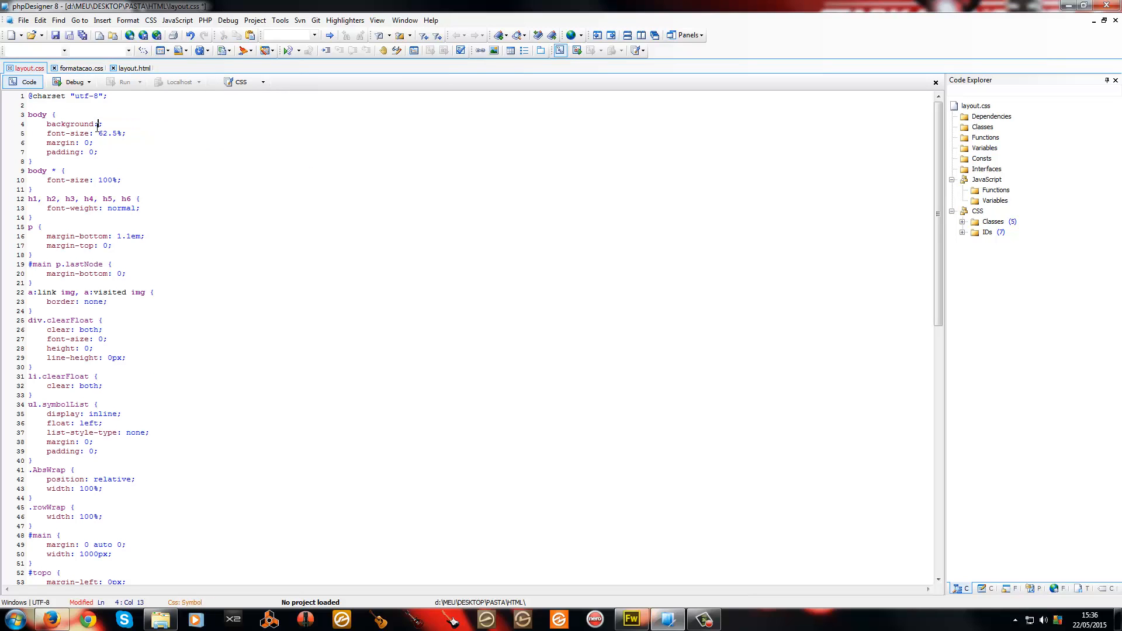
{"action": "type", "text": "url()'images/"}
{"action": "key", "text": "ctrl+s"}
{"action": "left_click", "coordinate": [53, 619]}
{"action": "key", "text": "F5"}
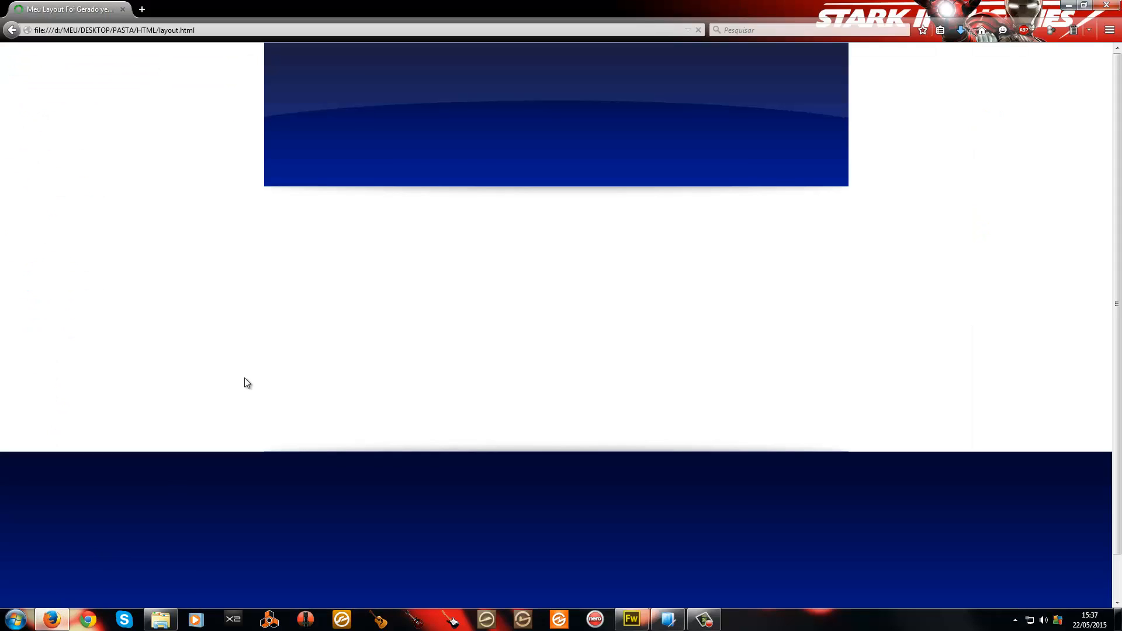
- Rename backround.jpg in the images folder to background.jpg and reload the layout page in Firefox
{"action": "left_click", "coordinate": [157, 623]}
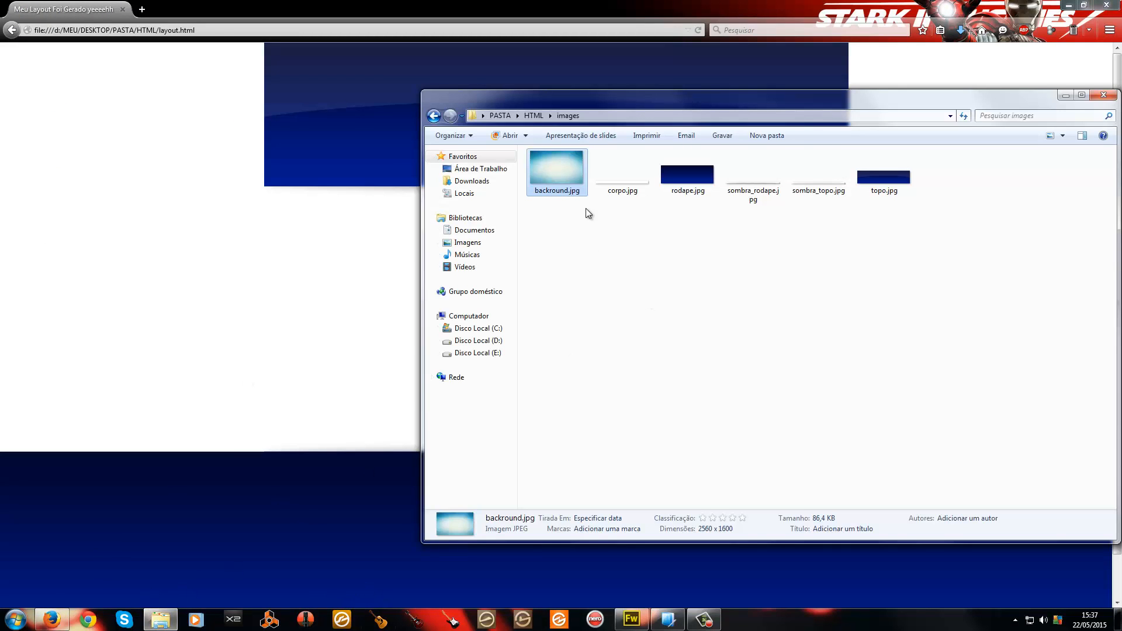
{"action": "key", "text": "F2"}
{"action": "key", "text": "Right"}
{"action": "key", "text": "Left"}
{"action": "key", "text": "Left"}
{"action": "type", "text": "g"}
{"action": "left_click", "coordinate": [648, 240]}
{"action": "left_click", "coordinate": [225, 242]}
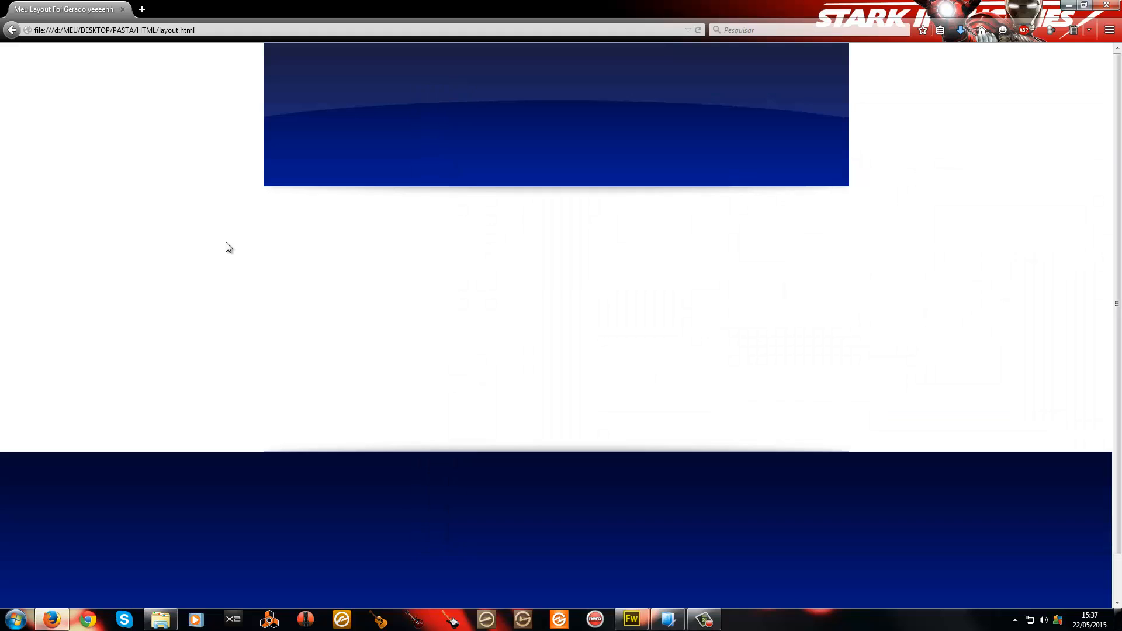
{"action": "key", "text": "F5"}
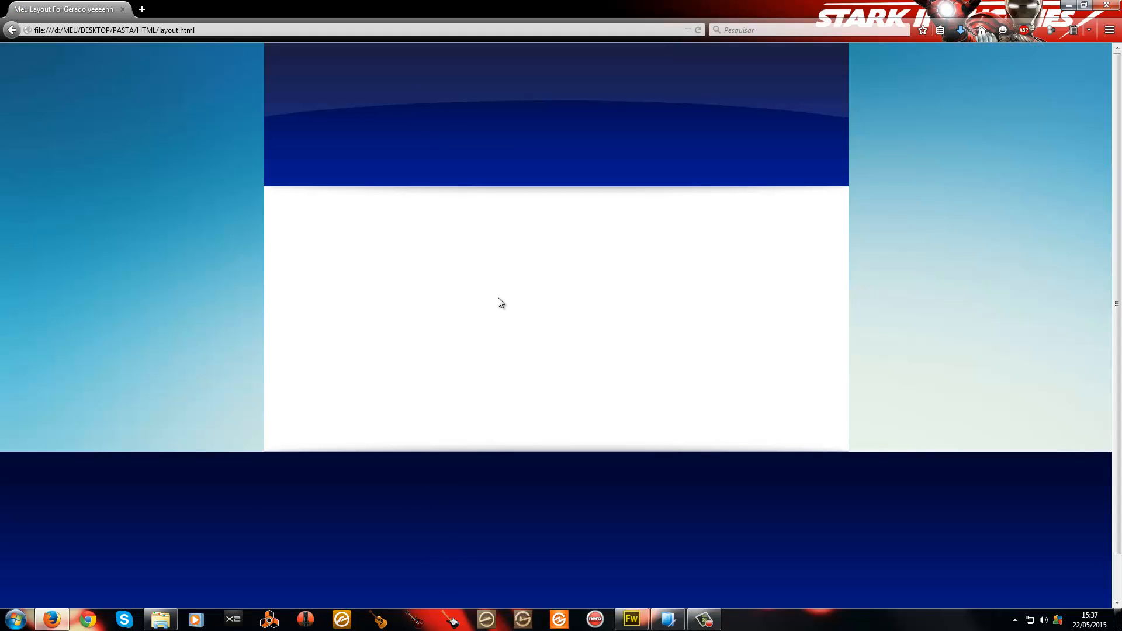
- Examine the page's background and footer while scrolling at full and reduced browser window widths, and close the browser
{"action": "scroll", "coordinate": [643, 310], "scroll_direction": "down", "scroll_amount": 1}
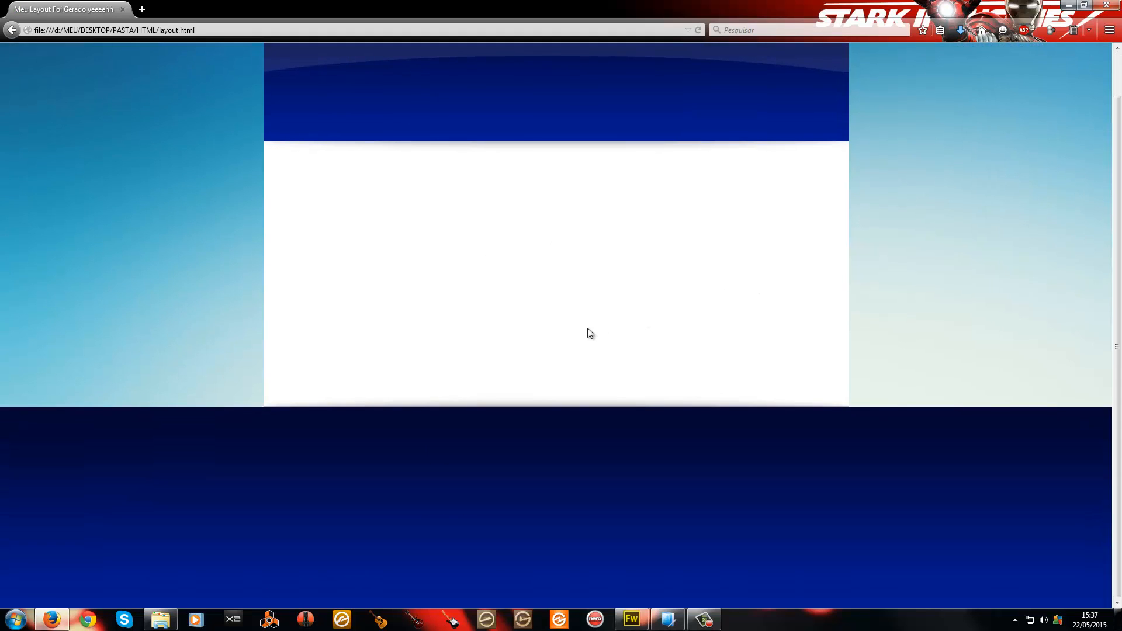
{"action": "scroll", "coordinate": [587, 328], "scroll_direction": "up", "scroll_amount": 1}
{"action": "scroll", "coordinate": [587, 329], "scroll_direction": "down", "scroll_amount": 1}
{"action": "scroll", "coordinate": [587, 328], "scroll_direction": "up", "scroll_amount": 1}
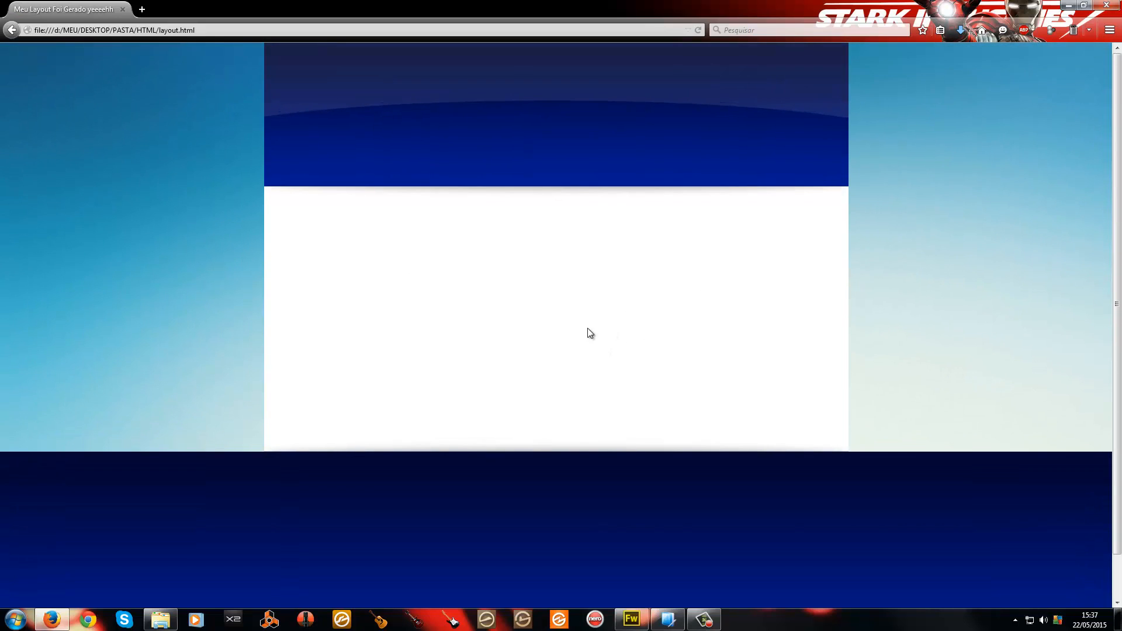
{"action": "left_click", "coordinate": [1084, 4]}
{"action": "left_click_drag", "start_coordinate": [788, 169], "coordinate": [793, 84]}
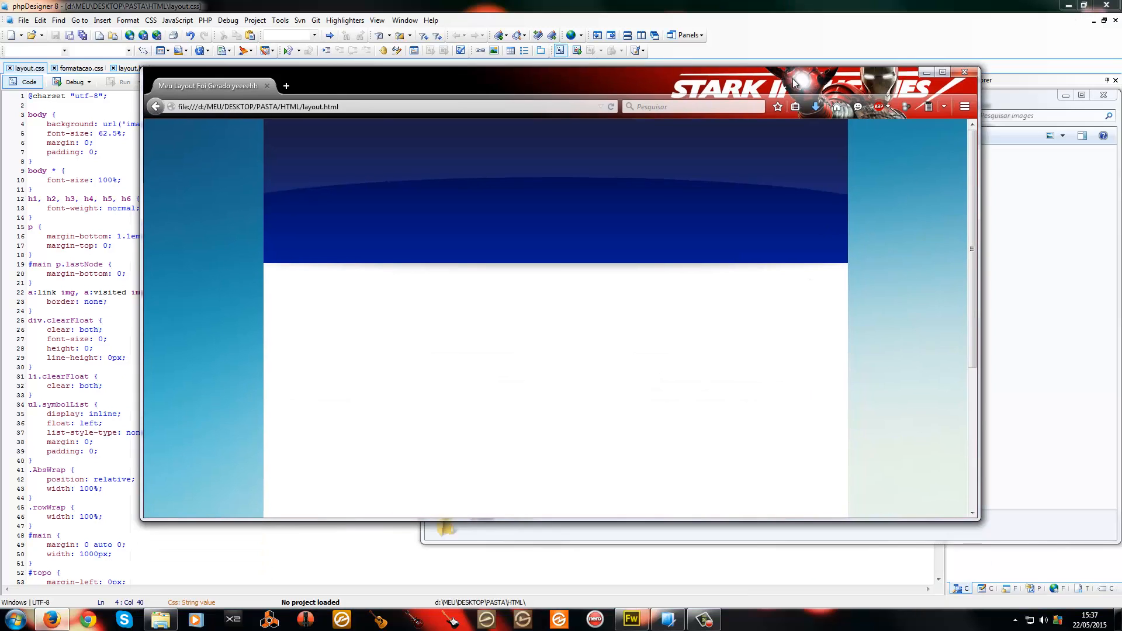
{"action": "scroll", "coordinate": [975, 318], "scroll_direction": "down", "scroll_amount": 1}
{"action": "scroll", "coordinate": [975, 318], "scroll_direction": "down", "scroll_amount": 3}
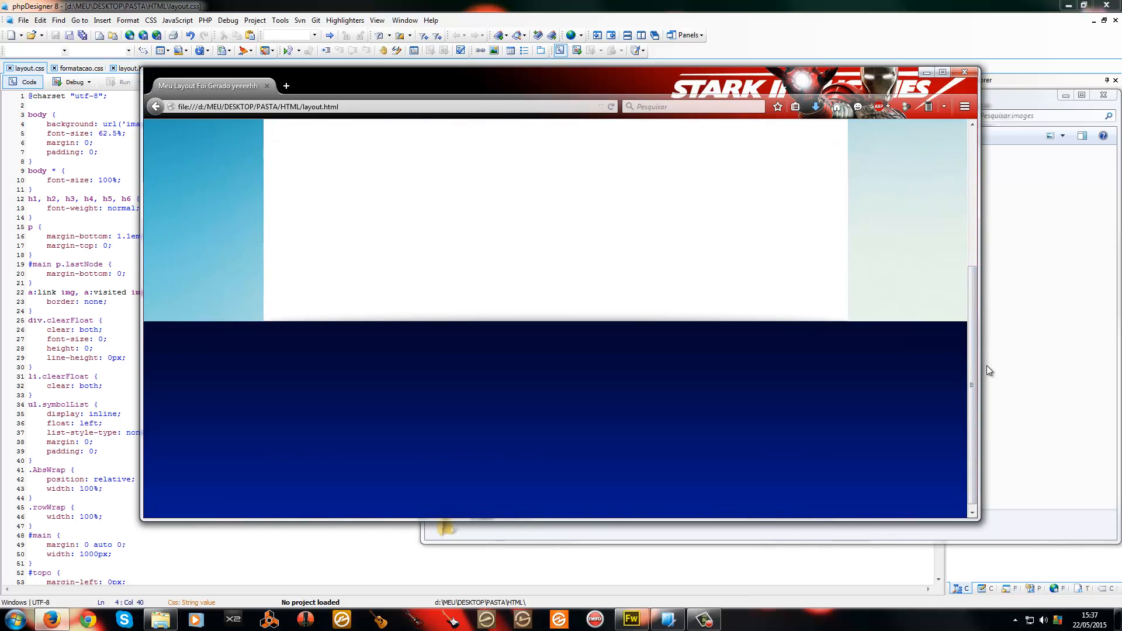
{"action": "left_click_drag", "start_coordinate": [981, 368], "coordinate": [805, 386]}
{"action": "key", "text": "F5"}
{"action": "scroll", "coordinate": [664, 283], "scroll_direction": "down", "scroll_amount": 3}
{"action": "scroll", "coordinate": [664, 283], "scroll_direction": "up", "scroll_amount": 3}
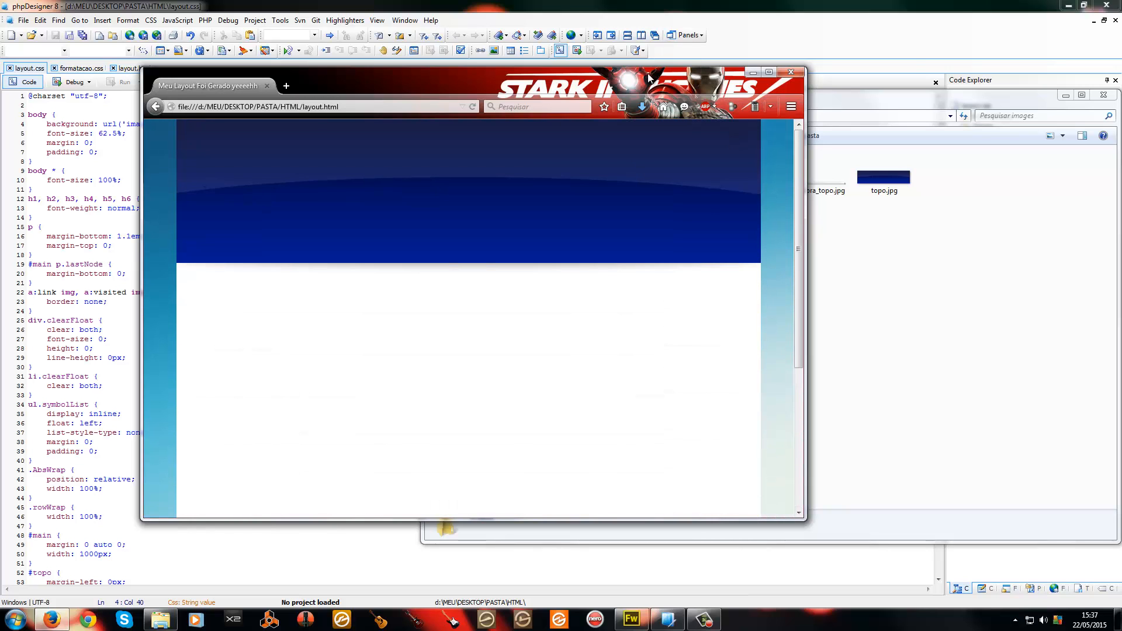
{"action": "double_click", "coordinate": [649, 78]}
{"action": "scroll", "coordinate": [766, 232], "scroll_direction": "down", "scroll_amount": 1}
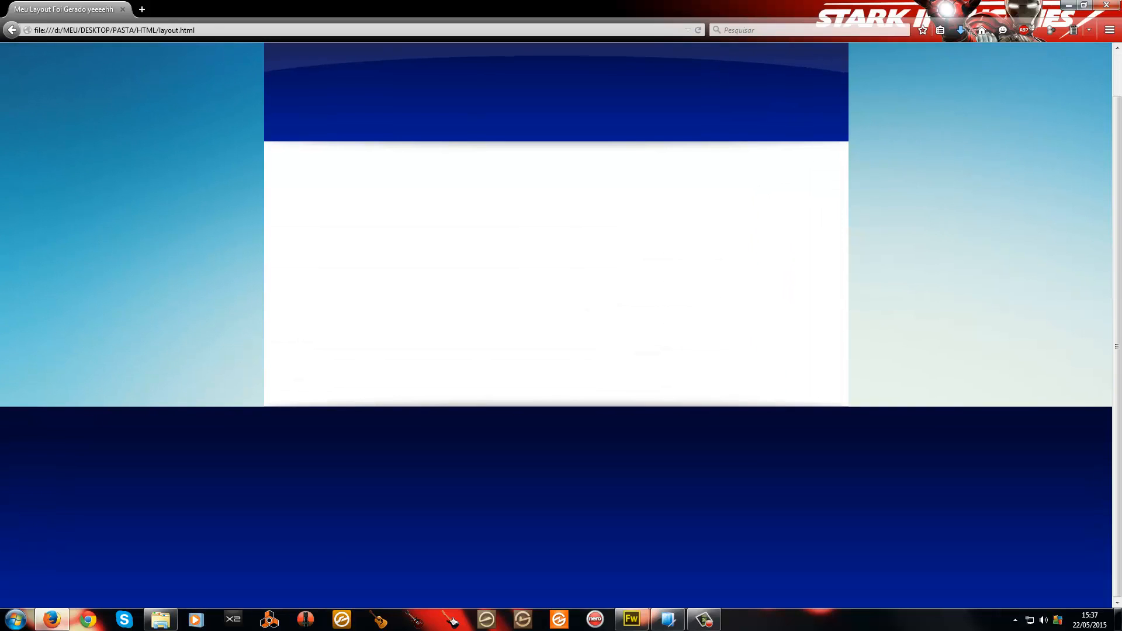
{"action": "left_click", "coordinate": [1107, 5]}
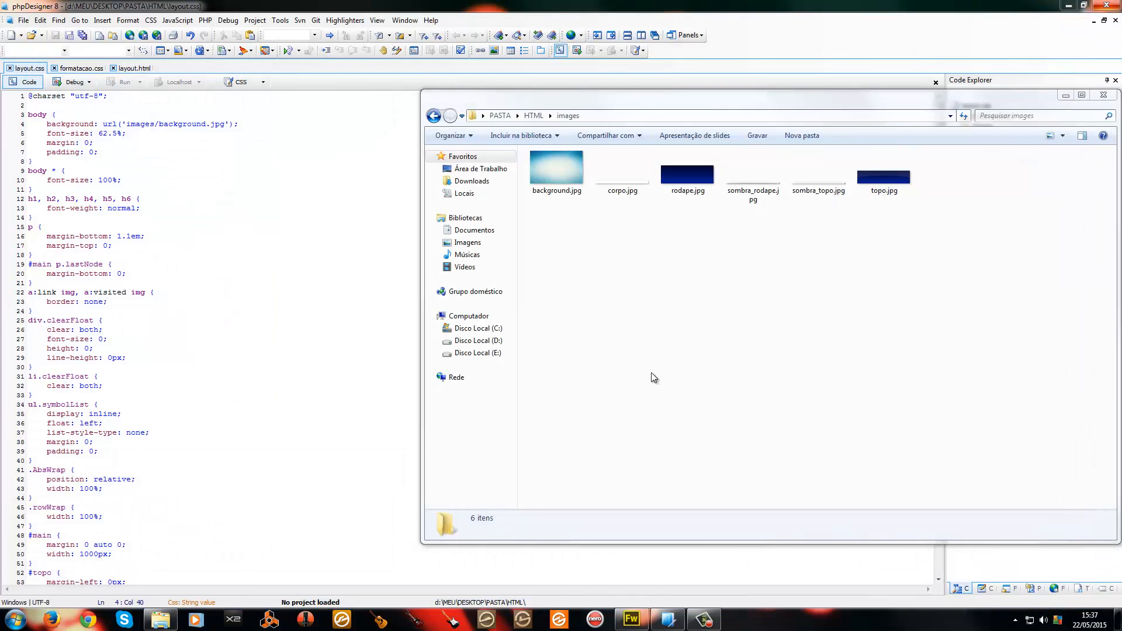
- Launch Adobe Photoshop and open rodape.jpg from the HTML project's images folder in it
{"action": "left_click", "coordinate": [636, 379]}
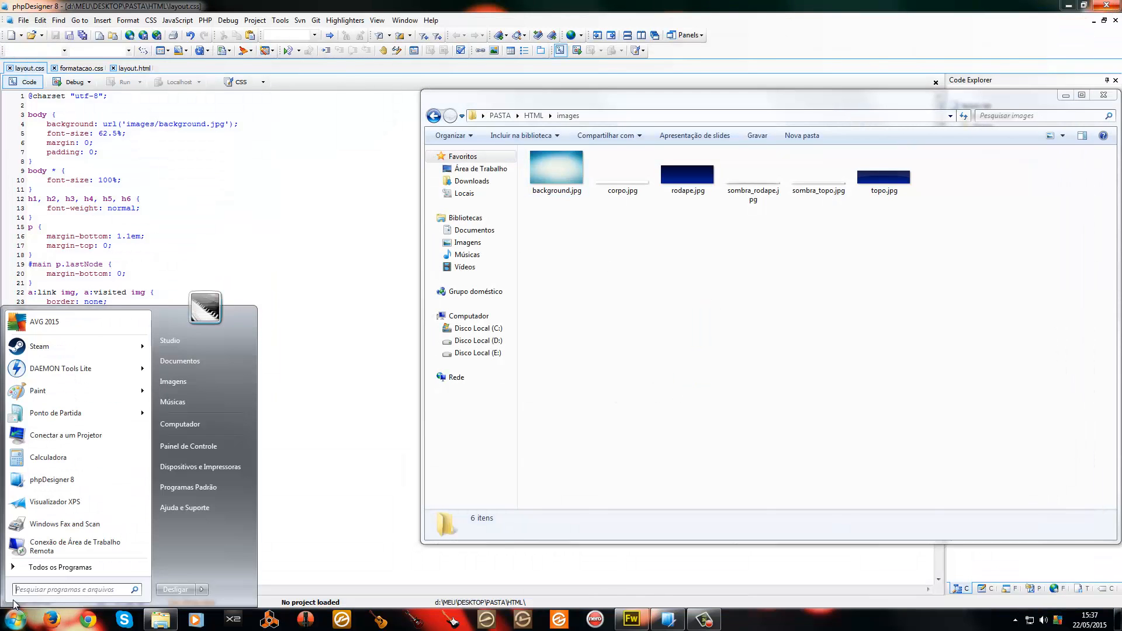
{"action": "type", "text": "photo"}
{"action": "key", "text": "Return"}
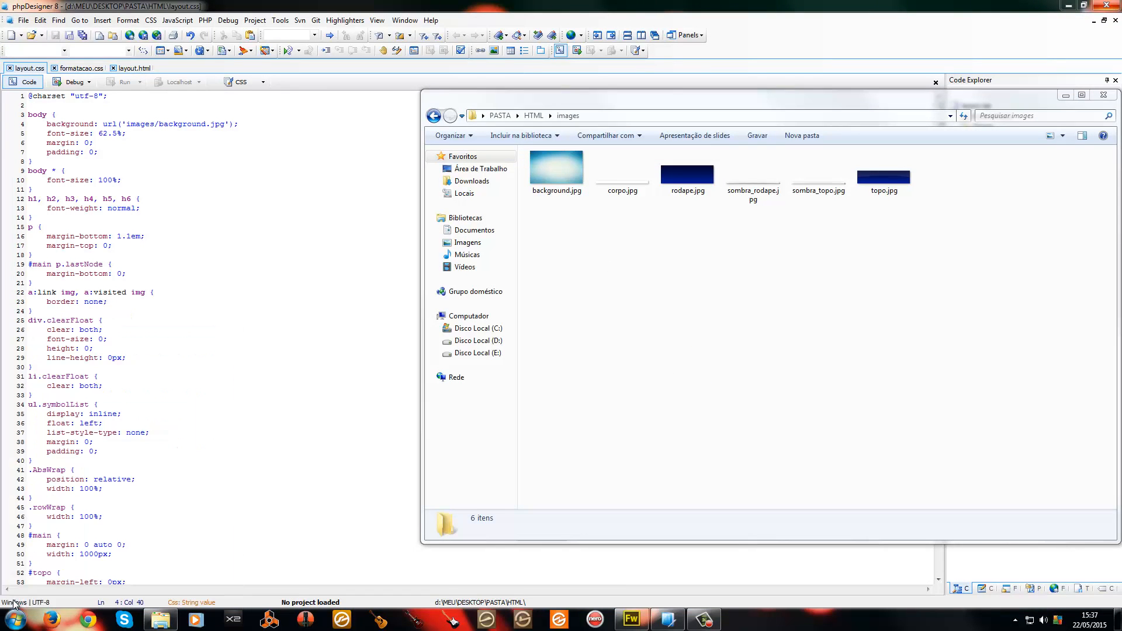
{"action": "left_click", "coordinate": [684, 188]}
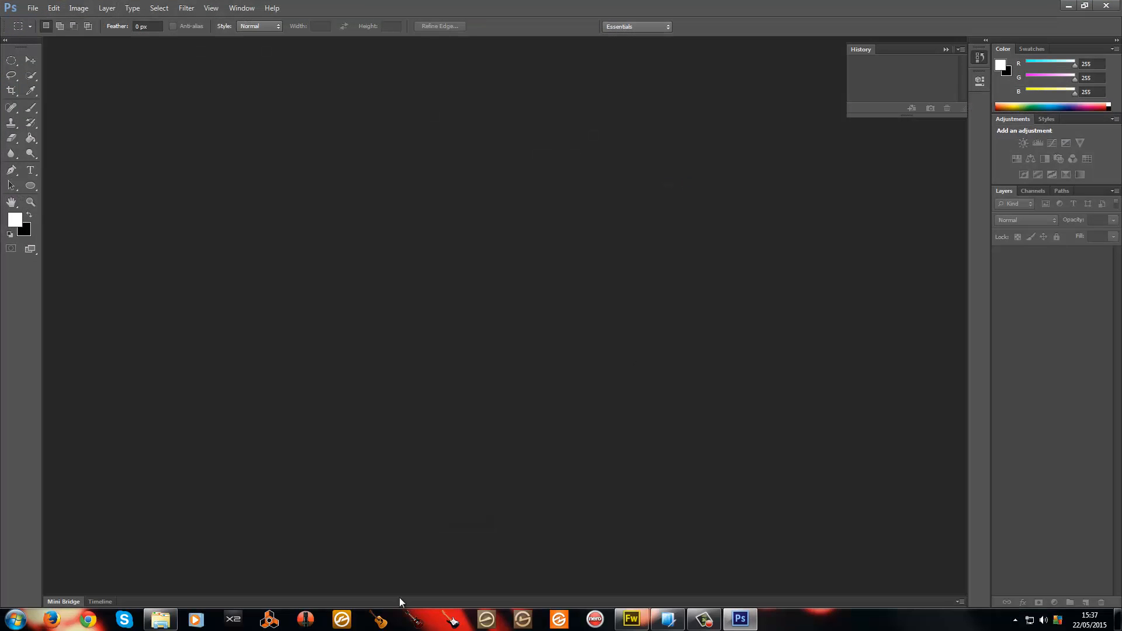
{"action": "left_click", "coordinate": [160, 619]}
{"action": "left_click_drag", "start_coordinate": [696, 178], "coordinate": [344, 254]}
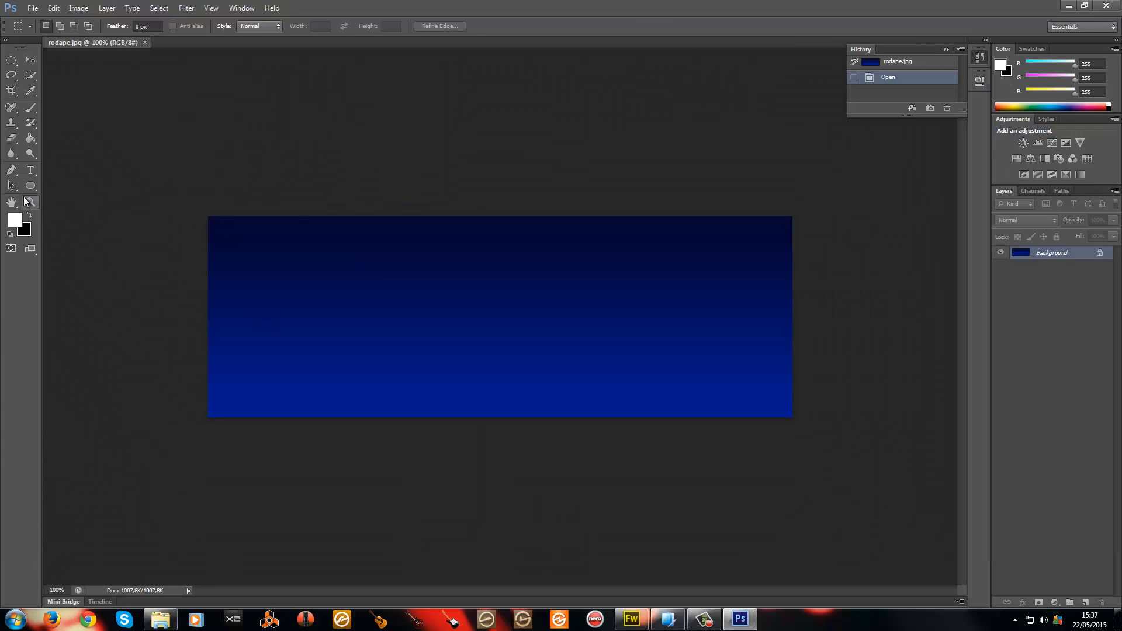
{"action": "left_click", "coordinate": [79, 8]}
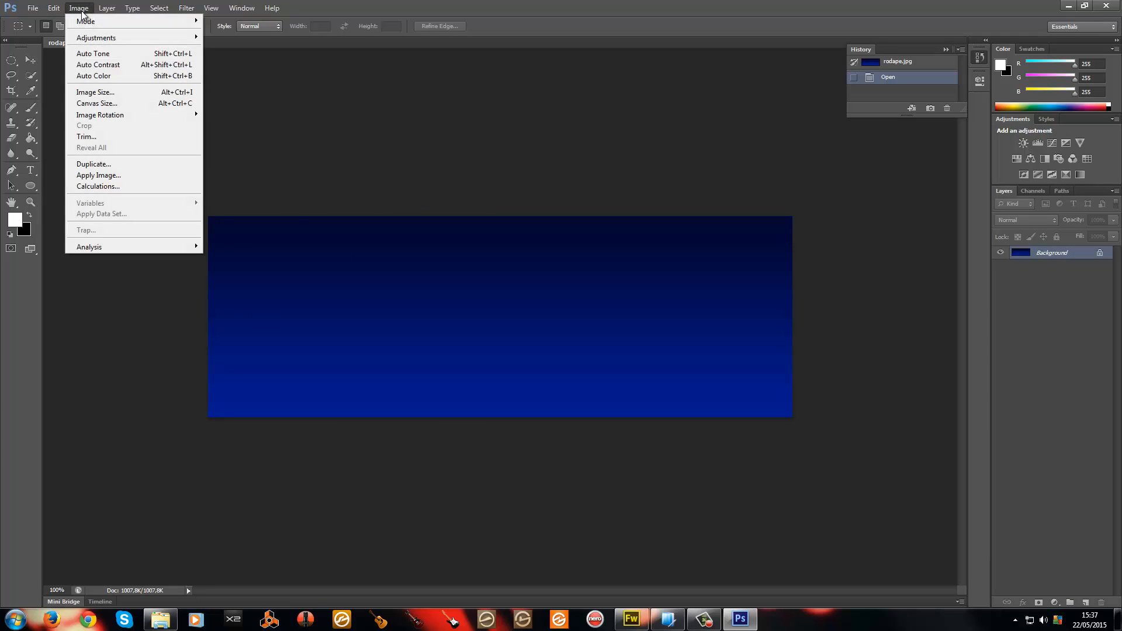
{"action": "left_click", "coordinate": [101, 103]}
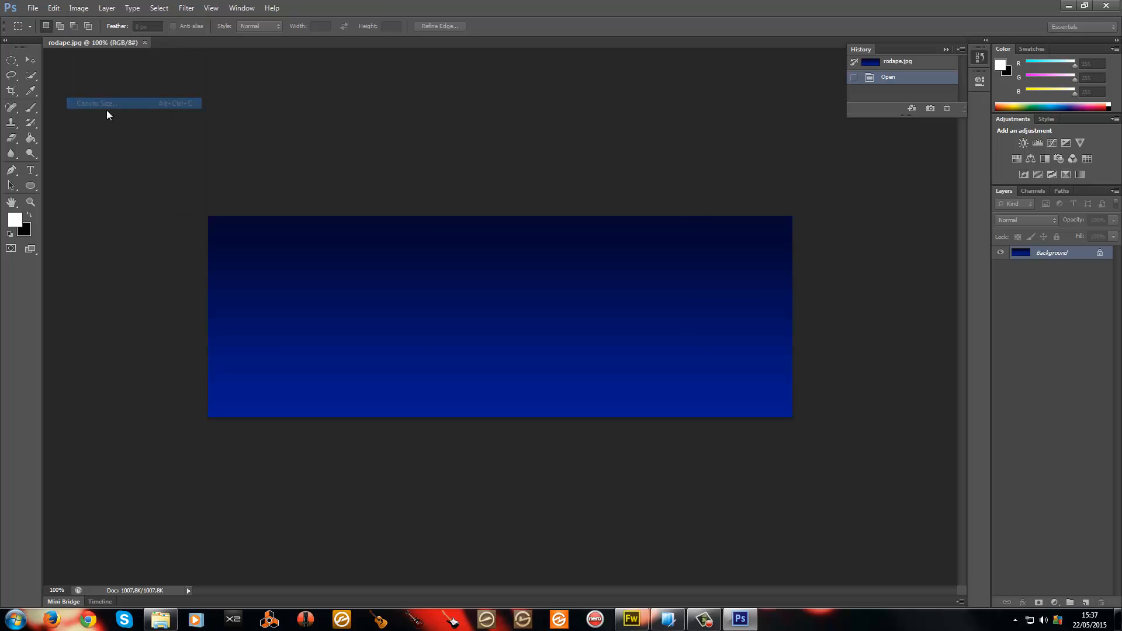
{"action": "left_click", "coordinate": [615, 222]}
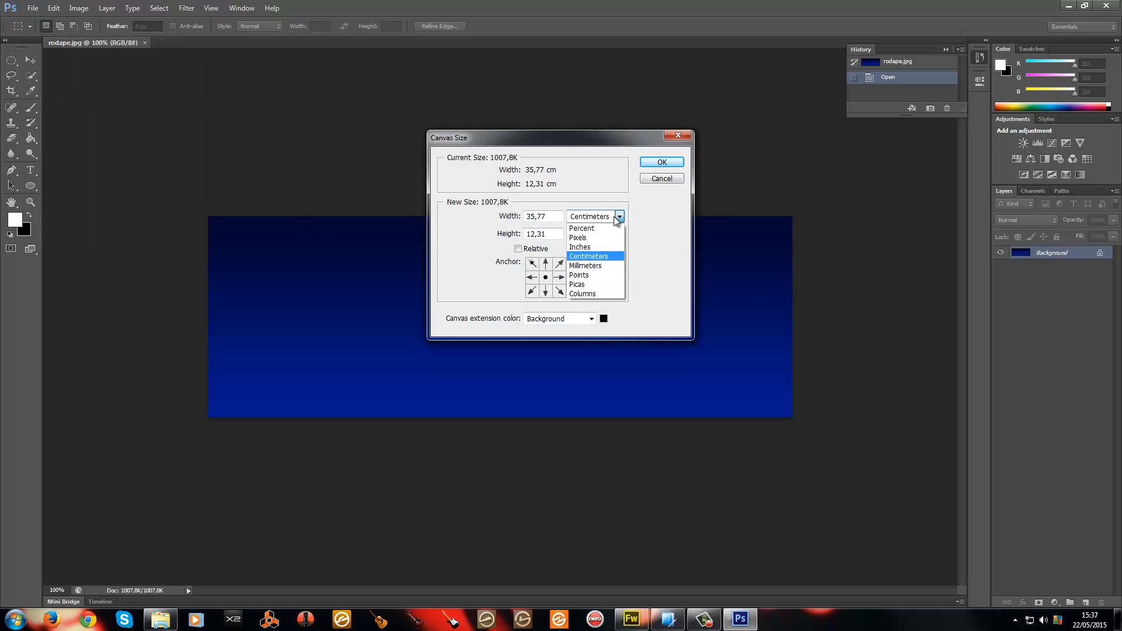
{"action": "left_click", "coordinate": [588, 237]}
{"action": "key", "text": "Escape"}
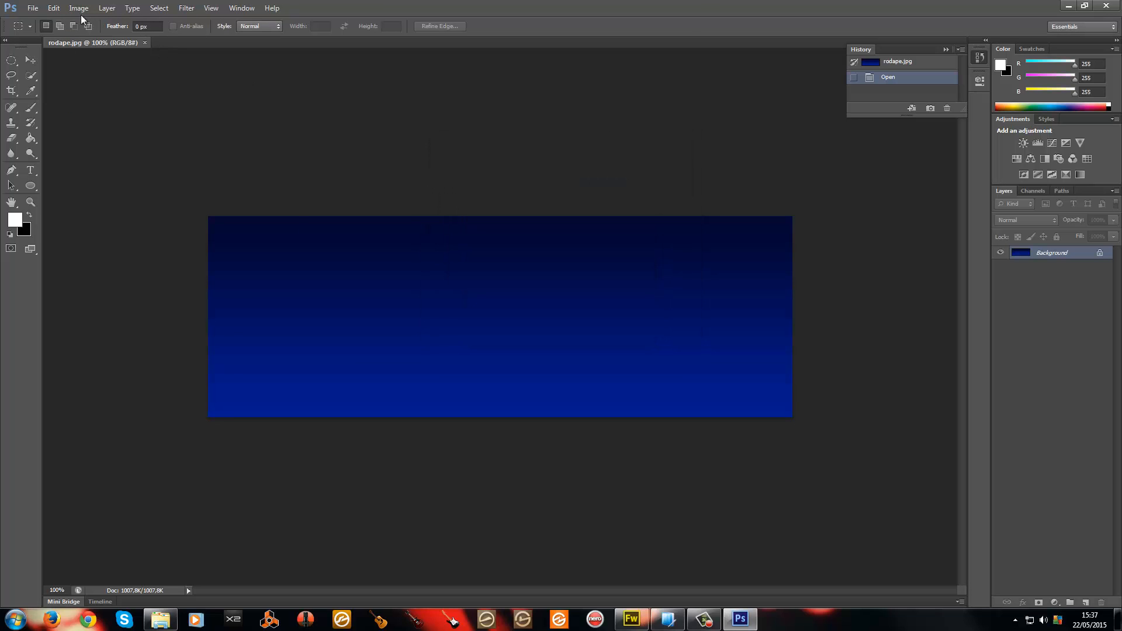
- Set the canvas width of rodape.jpg to 1 pixel and accept the clipping
{"action": "left_click", "coordinate": [78, 8]}
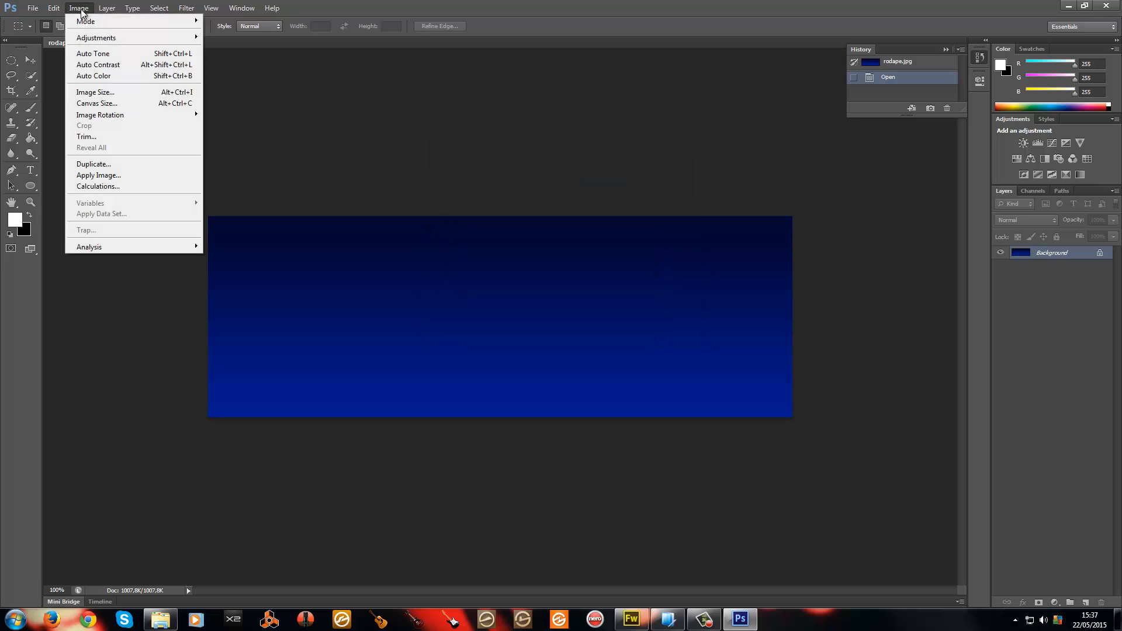
{"action": "left_click", "coordinate": [107, 104]}
{"action": "left_click", "coordinate": [610, 217]}
{"action": "left_click", "coordinate": [599, 243]}
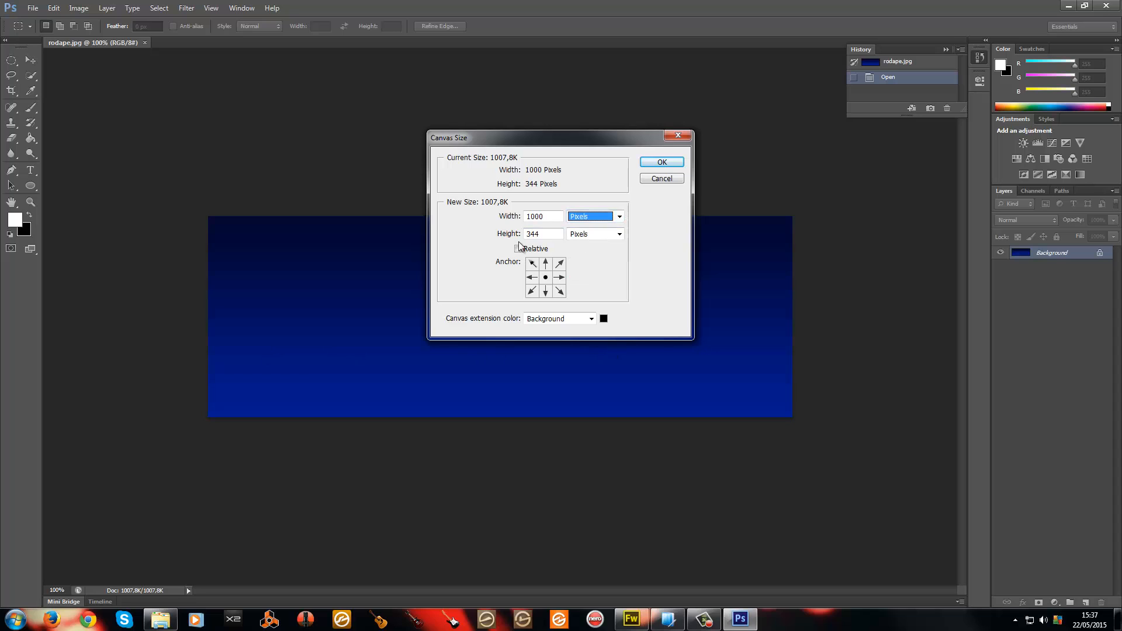
{"action": "double_click", "coordinate": [561, 220]}
{"action": "type", "text": "1"}
{"action": "key", "text": "Return"}
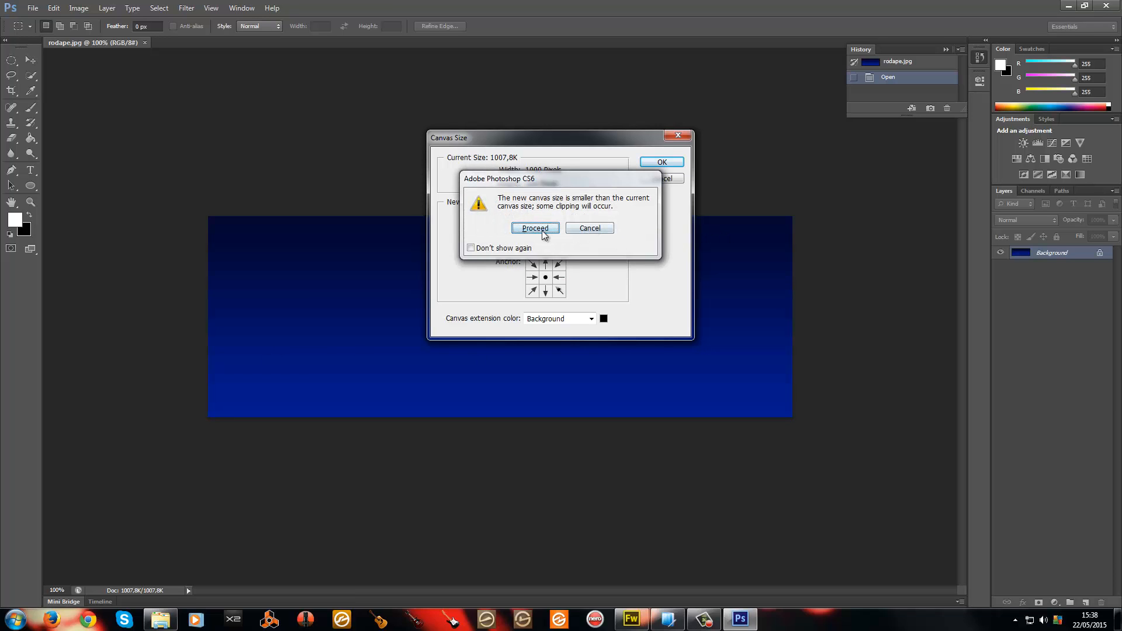
{"action": "left_click", "coordinate": [535, 228]}
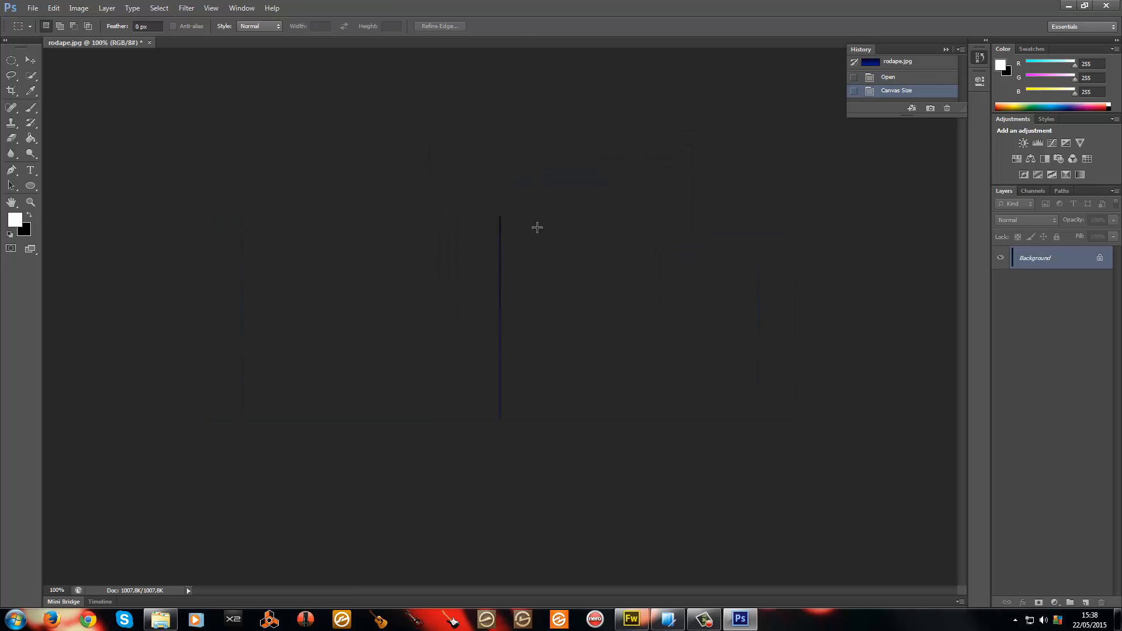
- Save the image for web as a JPEG over rodape.jpg in the images folder, and close the document without saving changes
{"action": "left_click", "coordinate": [34, 8]}
{"action": "left_click", "coordinate": [70, 172]}
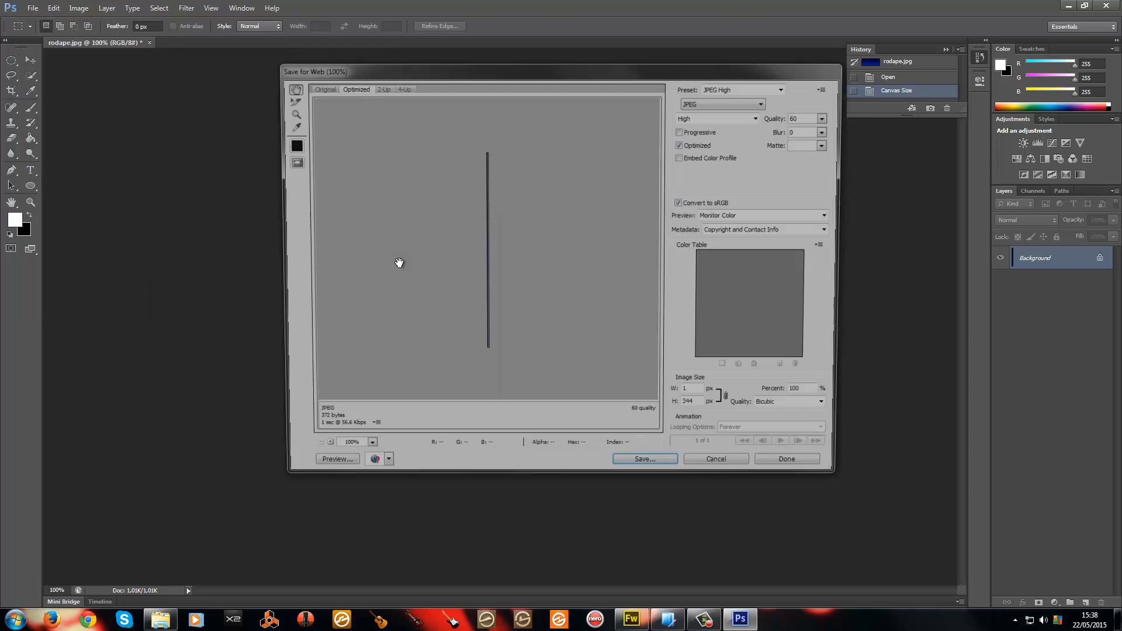
{"action": "left_click", "coordinate": [643, 469]}
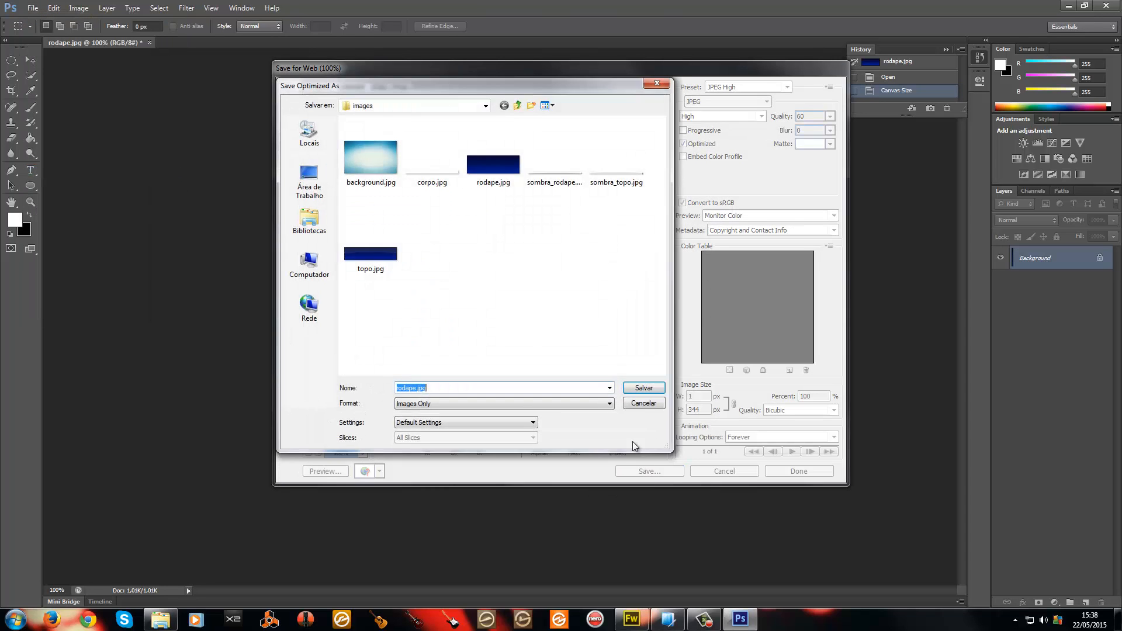
{"action": "left_click", "coordinate": [490, 179]}
{"action": "left_click", "coordinate": [645, 391]}
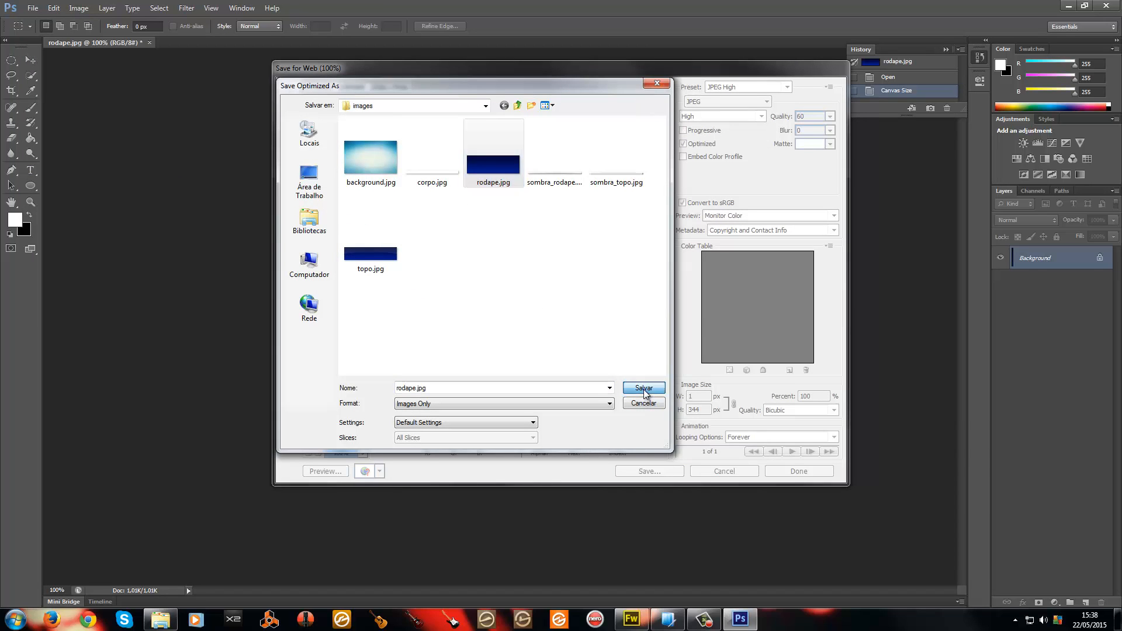
{"action": "left_click", "coordinate": [648, 297]}
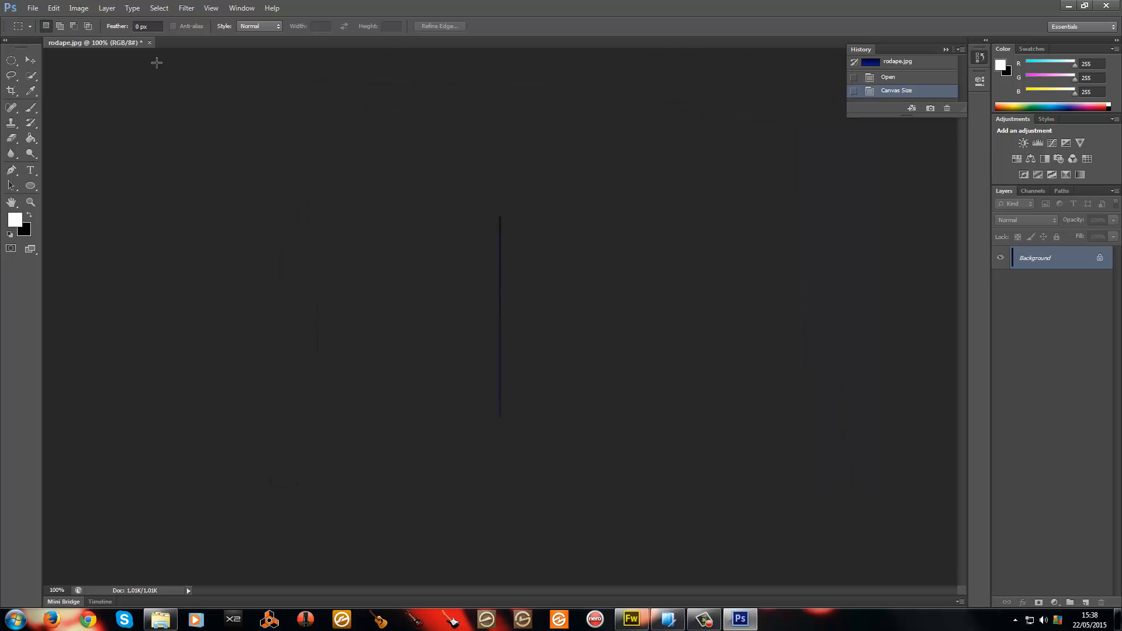
{"action": "left_click", "coordinate": [151, 45]}
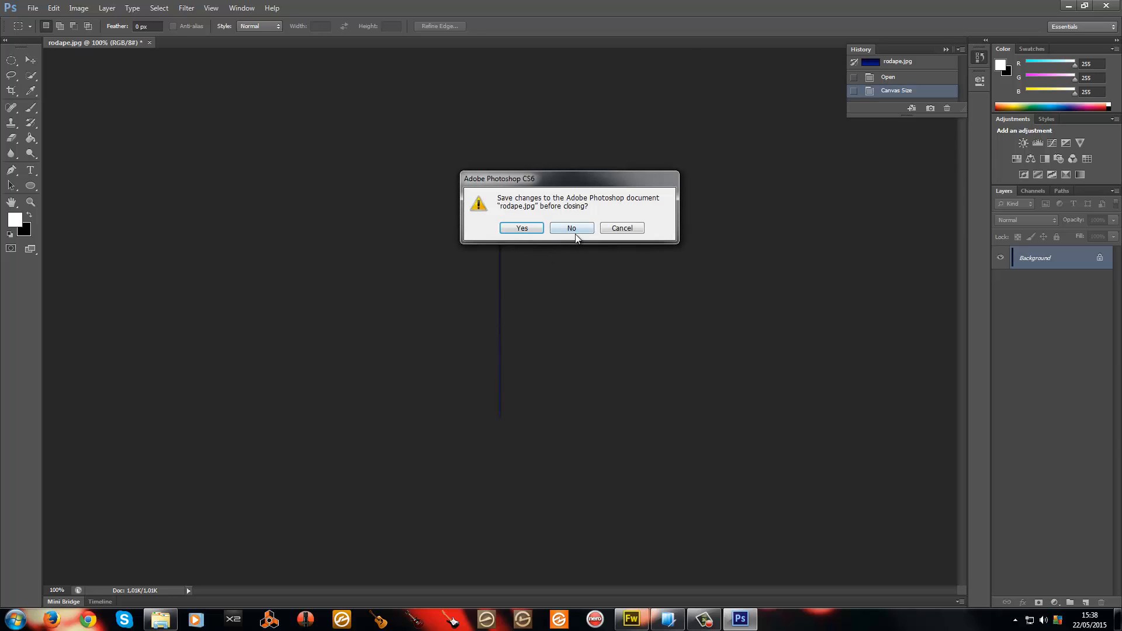
{"action": "left_click", "coordinate": [576, 230]}
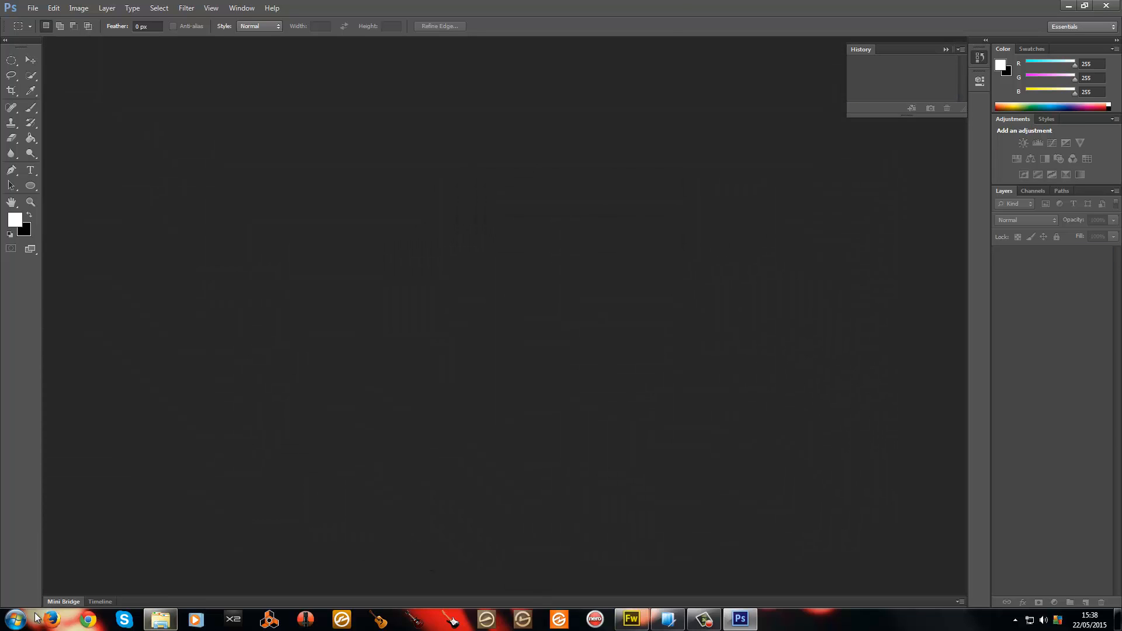
- Open layout.html from the HTML folder in Firefox, reload it and examine the footer at the end of the page
{"action": "left_click", "coordinate": [161, 620]}
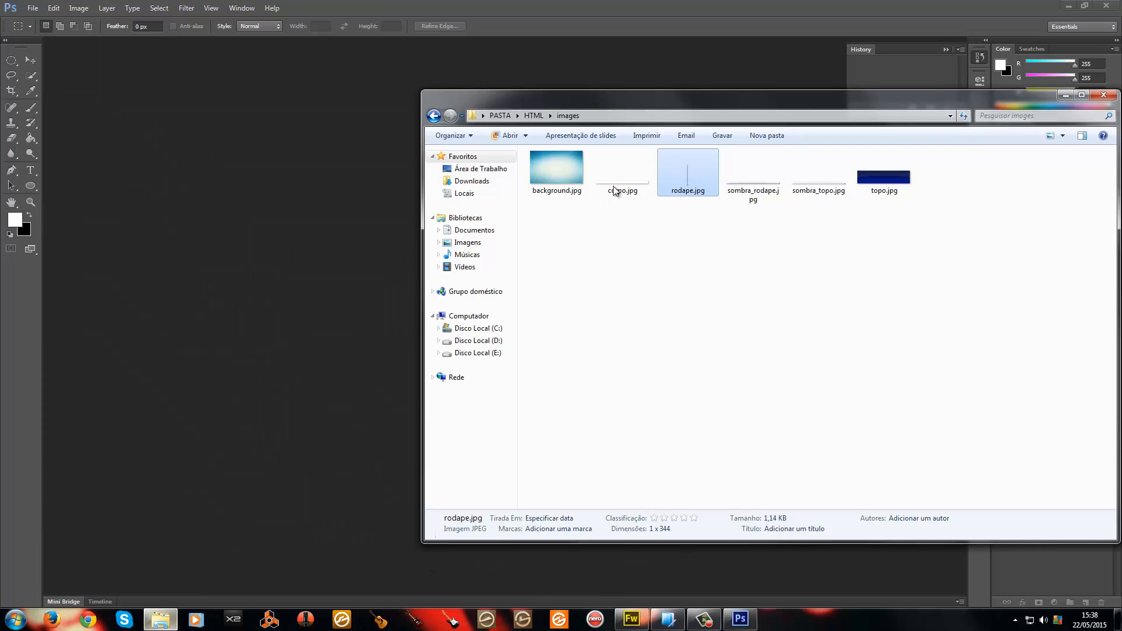
{"action": "left_click", "coordinate": [538, 117]}
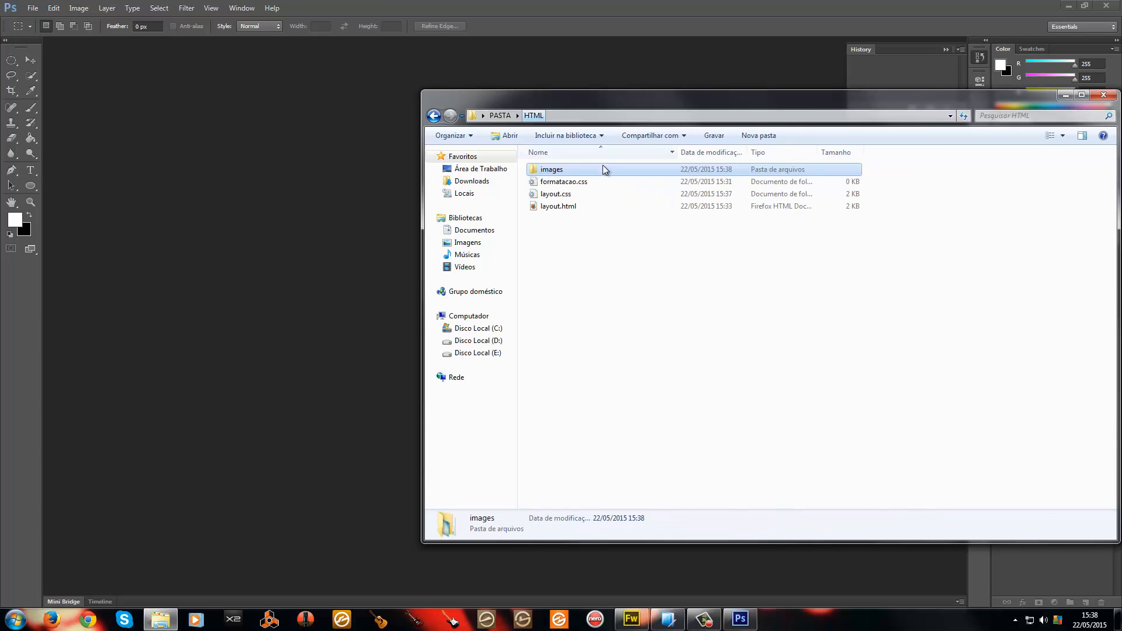
{"action": "left_click", "coordinate": [566, 207]}
{"action": "double_click", "coordinate": [565, 206]}
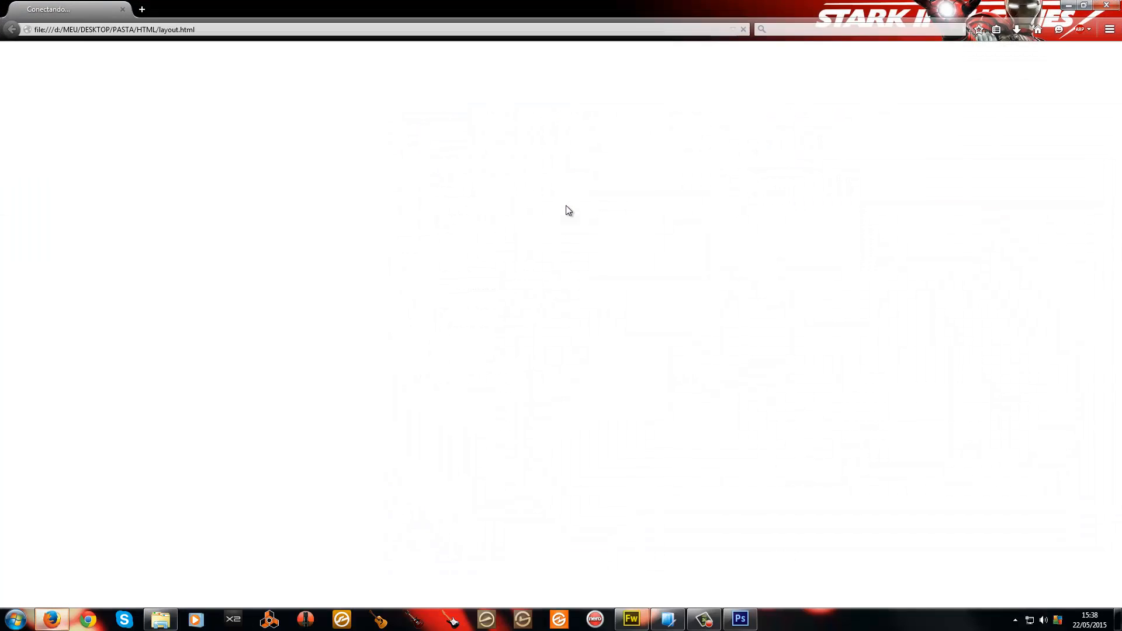
{"action": "scroll", "coordinate": [359, 514], "scroll_direction": "down", "scroll_amount": 2}
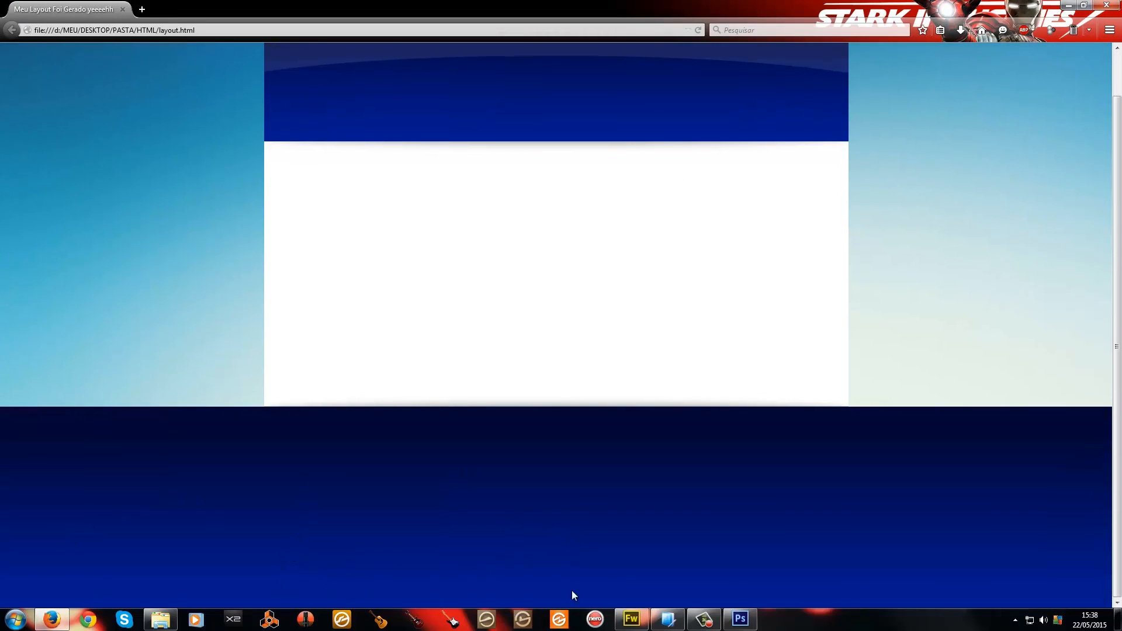
{"action": "left_click", "coordinate": [668, 620]}
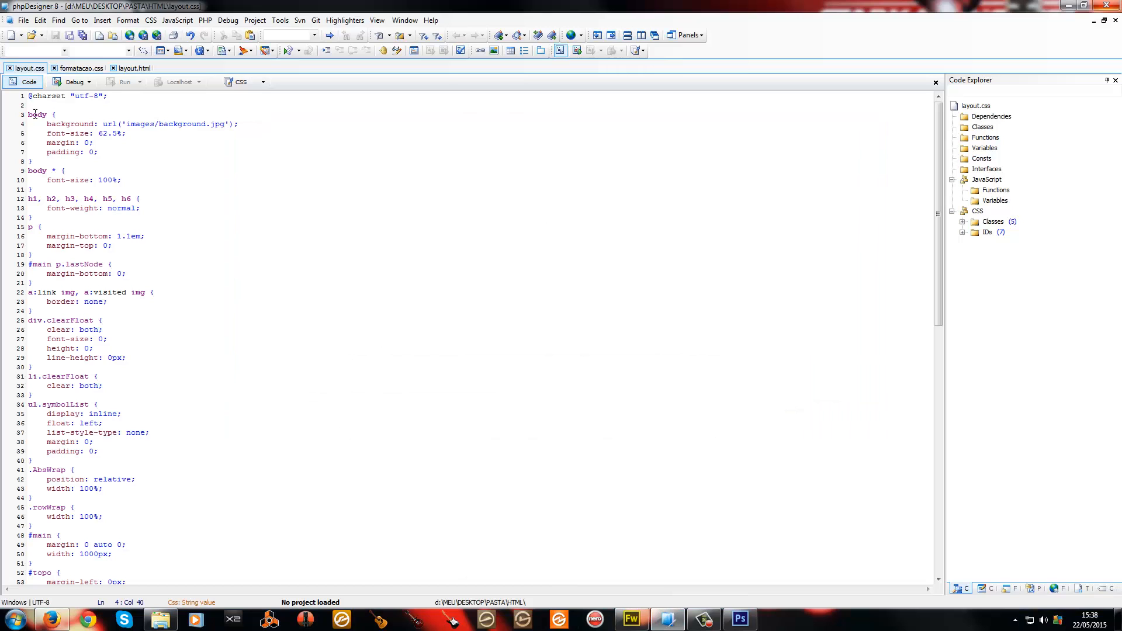
{"action": "left_click", "coordinate": [52, 620]}
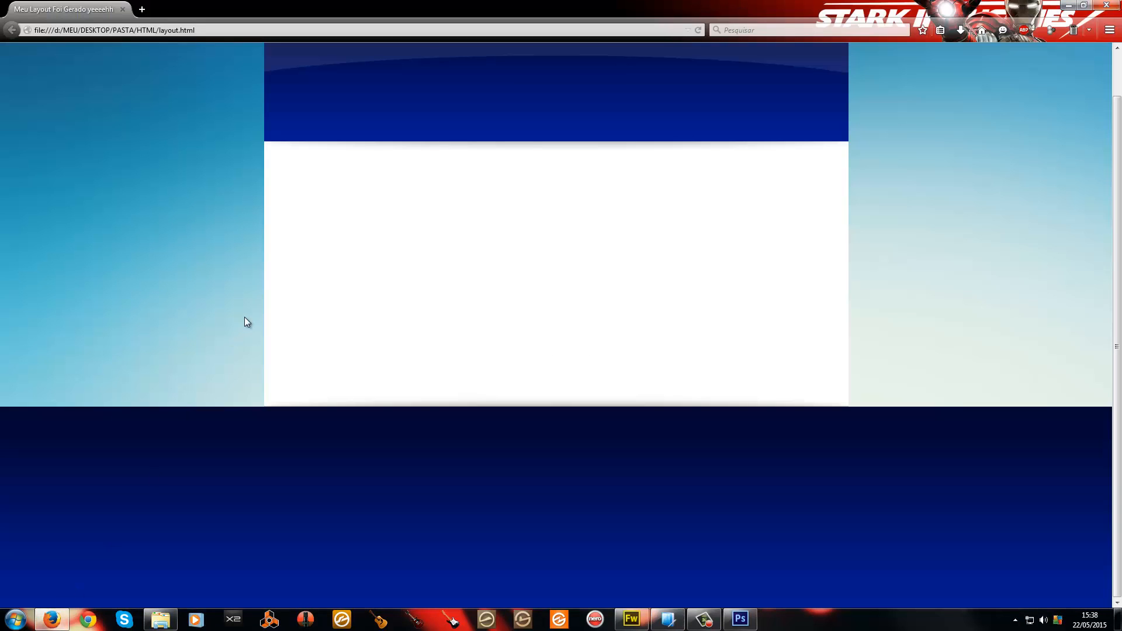
{"action": "key", "text": "F5"}
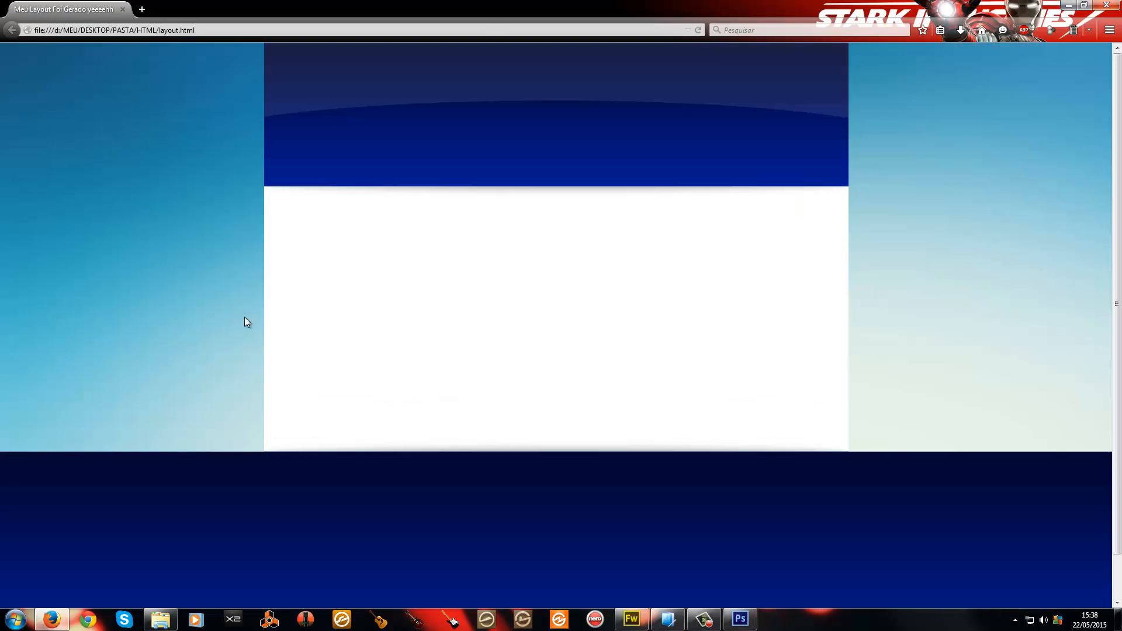
{"action": "scroll", "coordinate": [244, 374], "scroll_direction": "down", "scroll_amount": 1}
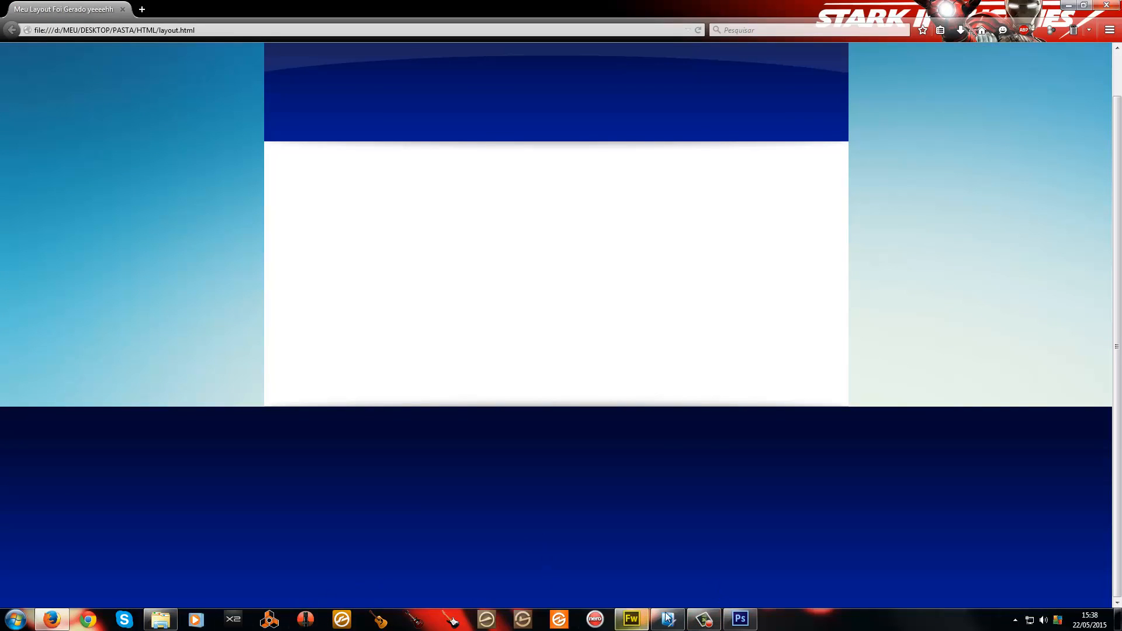
- Add background-repeat: repeat-x; below the background-image line of the #rodape rule in layout.css, save it and switch to Firefox
{"action": "left_click", "coordinate": [704, 620]}
{"action": "scroll", "coordinate": [149, 438], "scroll_direction": "down", "scroll_amount": 16}
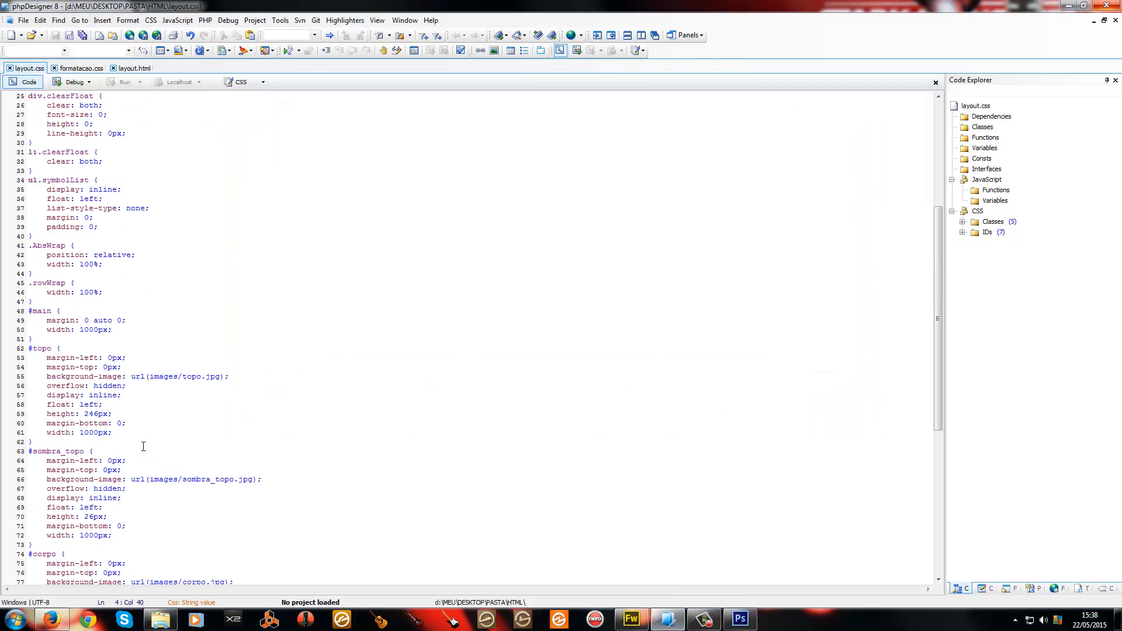
{"action": "scroll", "coordinate": [149, 438], "scroll_direction": "down", "scroll_amount": 3}
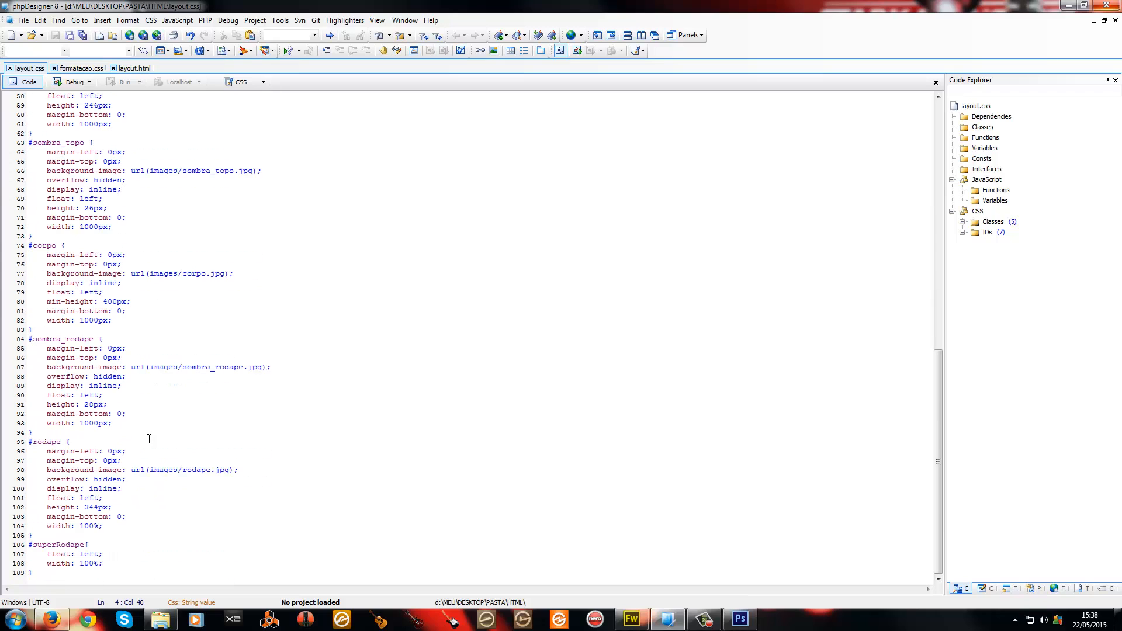
{"action": "double_click", "coordinate": [170, 469]}
{"action": "left_click", "coordinate": [256, 469]}
{"action": "key", "text": "Return"}
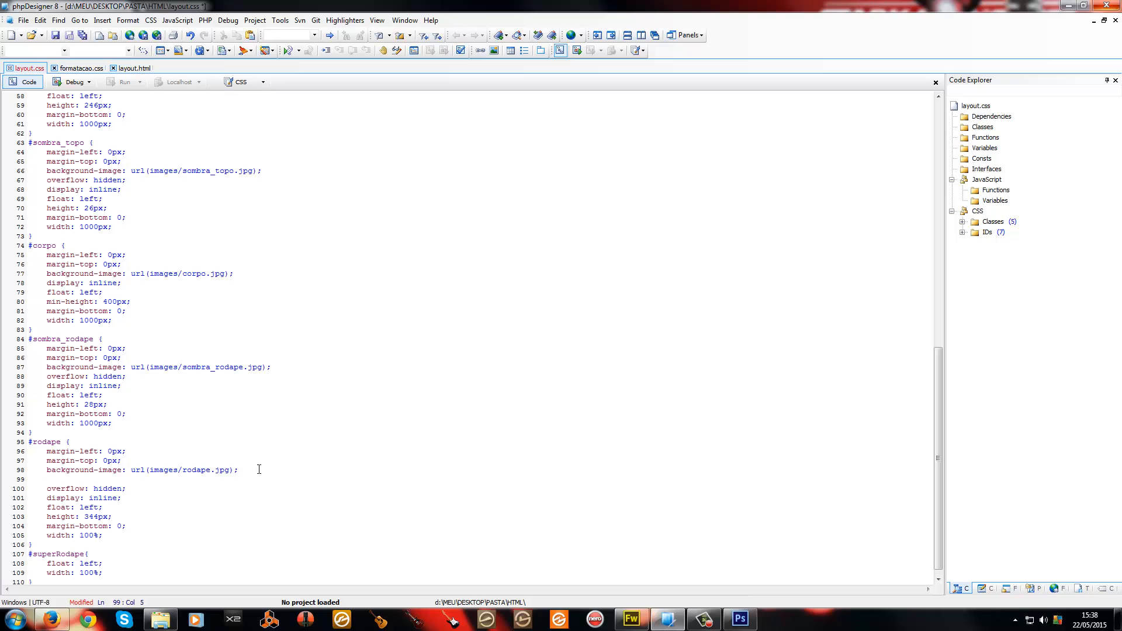
{"action": "type", "text": "background-r"}
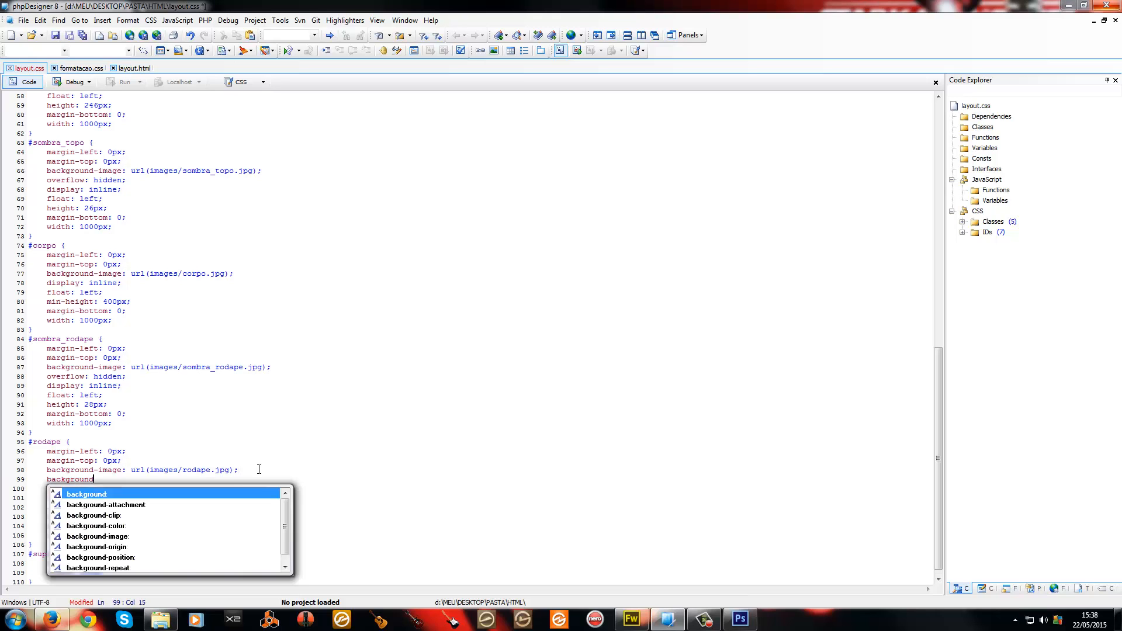
{"action": "type", "text": "e"}
{"action": "key", "text": "Return"}
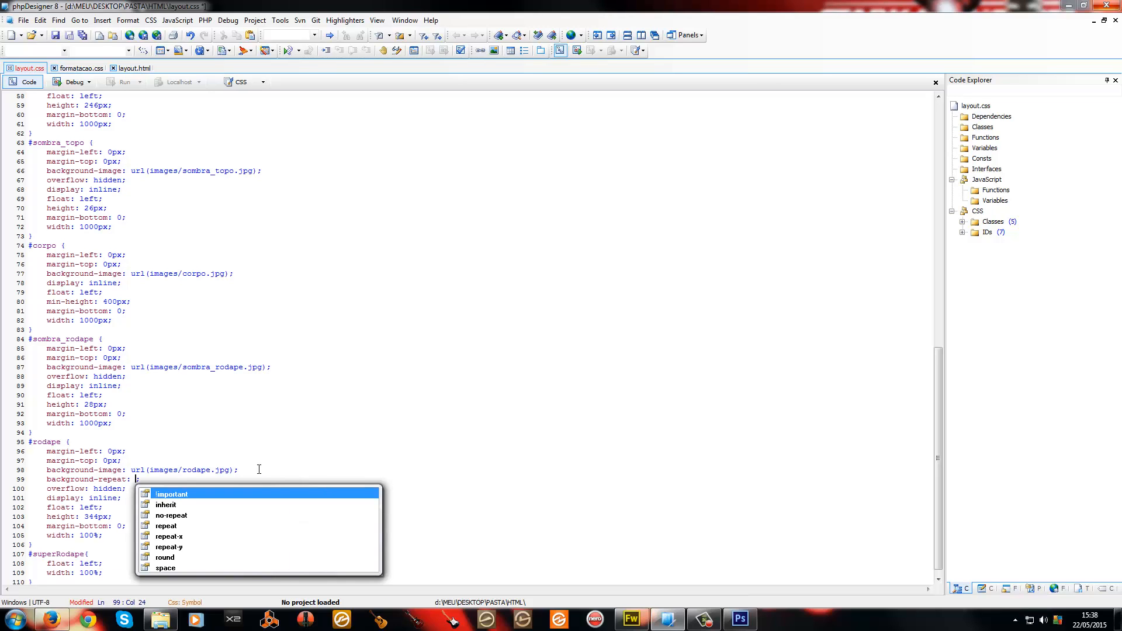
{"action": "key", "text": "Down"}
{"action": "key", "text": "Down"}
{"action": "key", "text": "Down"}
{"action": "key", "text": "Down"}
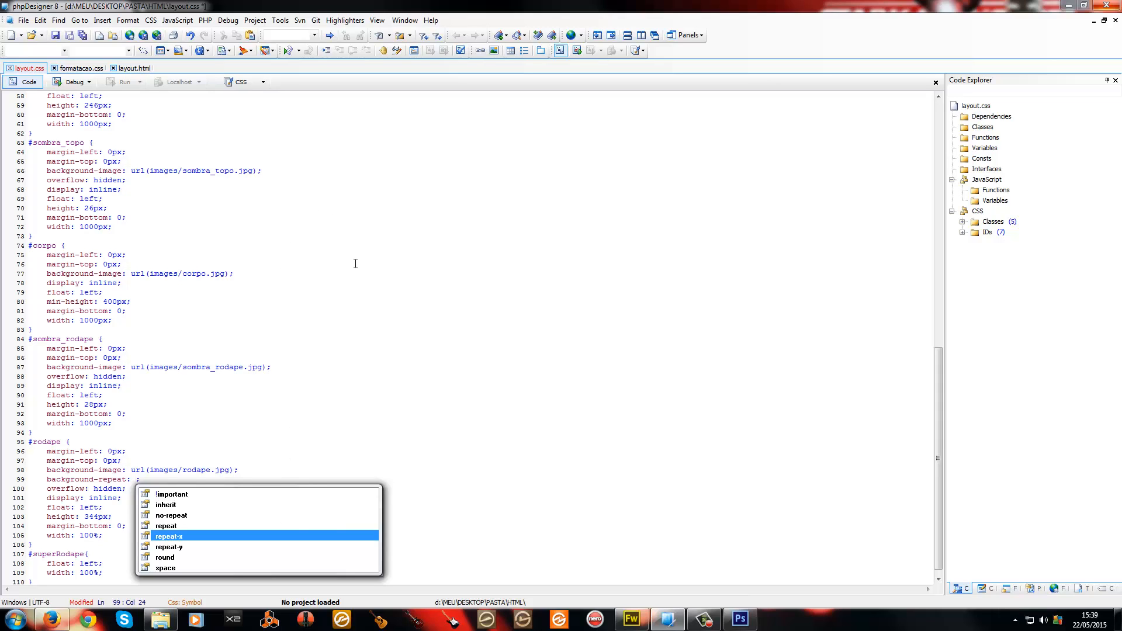
{"action": "key", "text": "Return"}
{"action": "key", "text": "ctrl+s"}
{"action": "key", "text": "alt+Tab"}
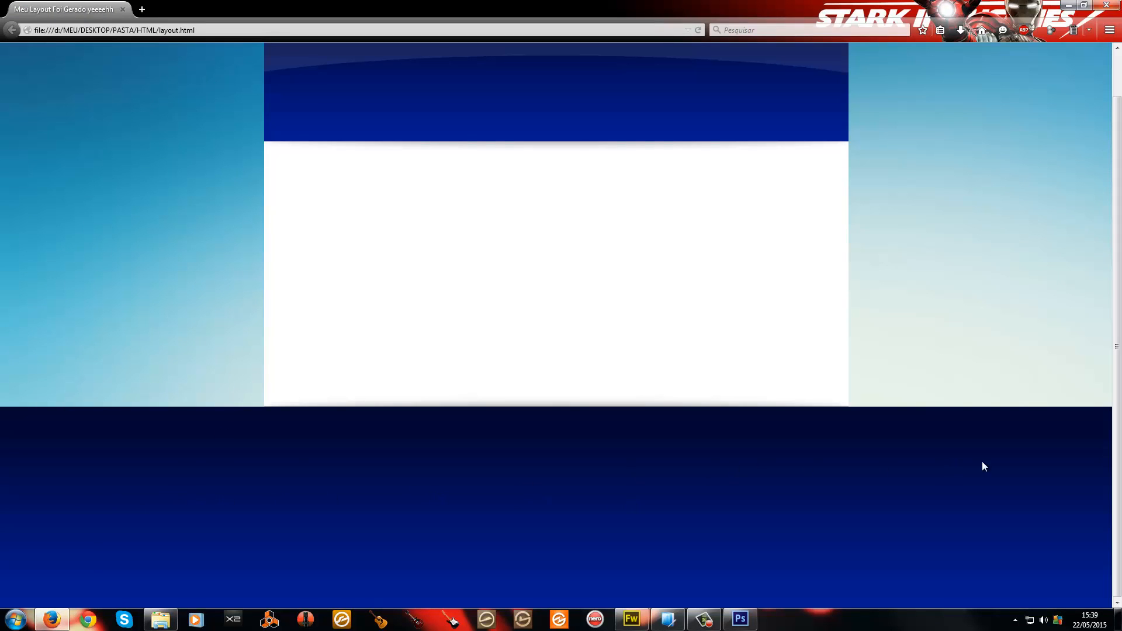
- Try repeat-y as the #rodape rule's background-repeat value in phpDesigner and reload the layout page in Firefox
{"action": "key", "text": "alt+Tab"}
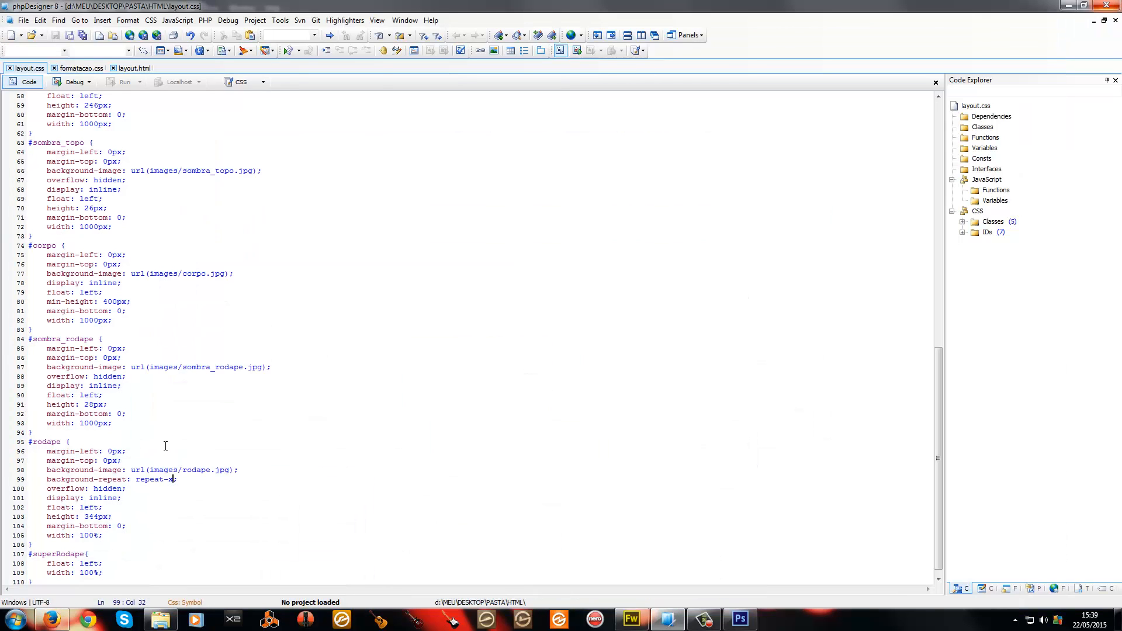
{"action": "key", "text": "BackSpace"}
{"action": "type", "text": "y"}
{"action": "key", "text": "alt+Tab"}
{"action": "key", "text": "F5"}
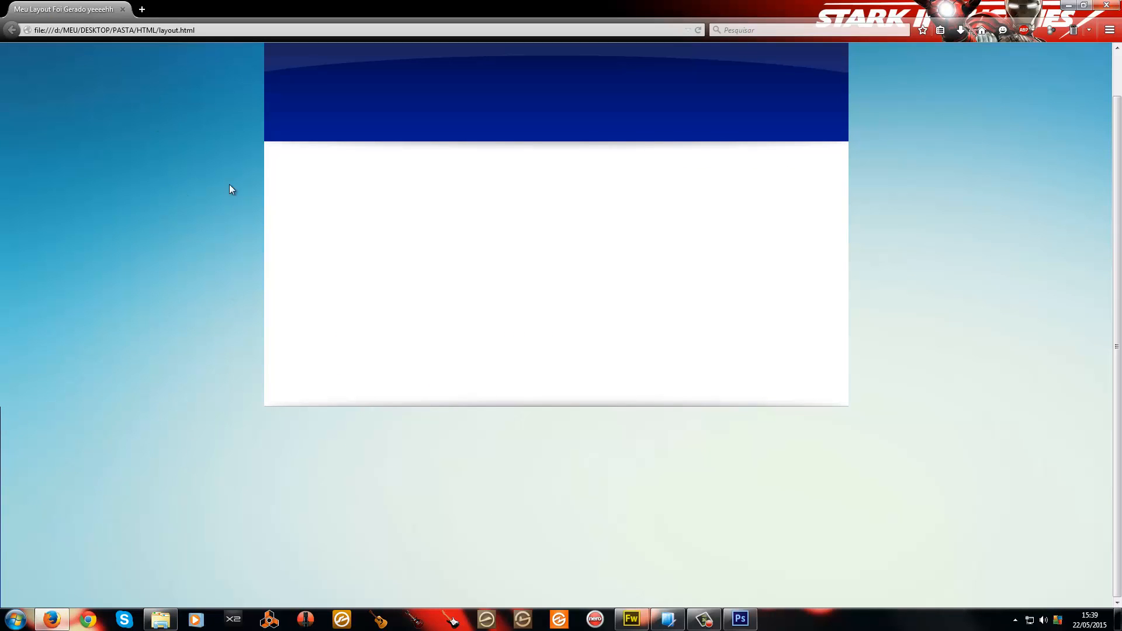
- Restore the #rodape rule's background-repeat value to repeat-x in phpDesigner and reload the layout page in Firefox
{"action": "key", "text": "alt+Tab"}
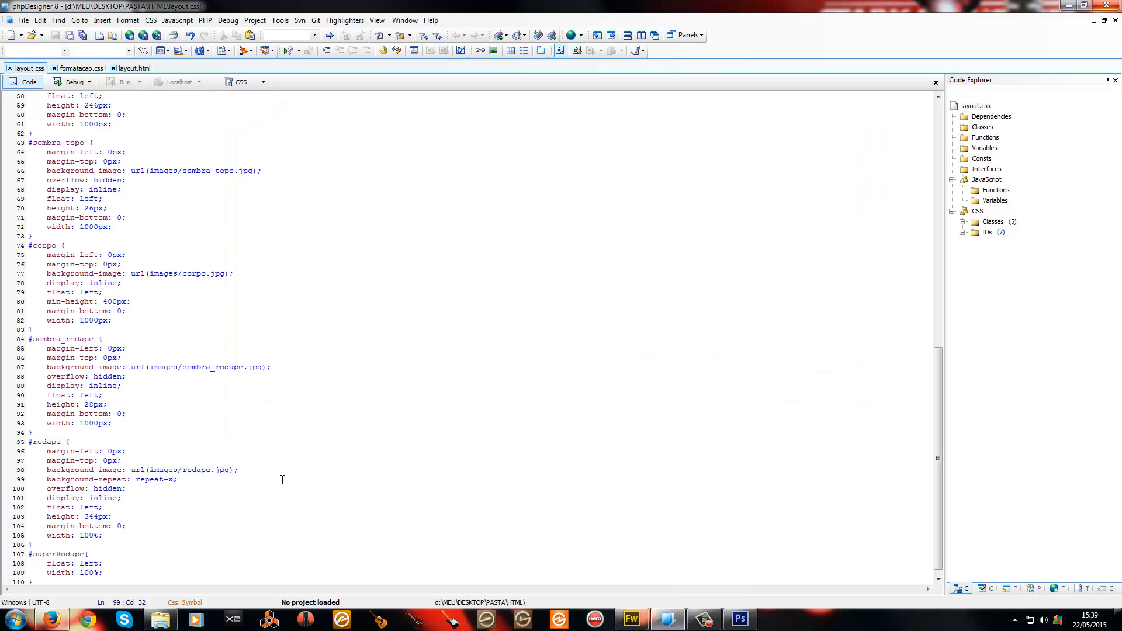
{"action": "left_click", "coordinate": [52, 621]}
{"action": "key", "text": "F5"}
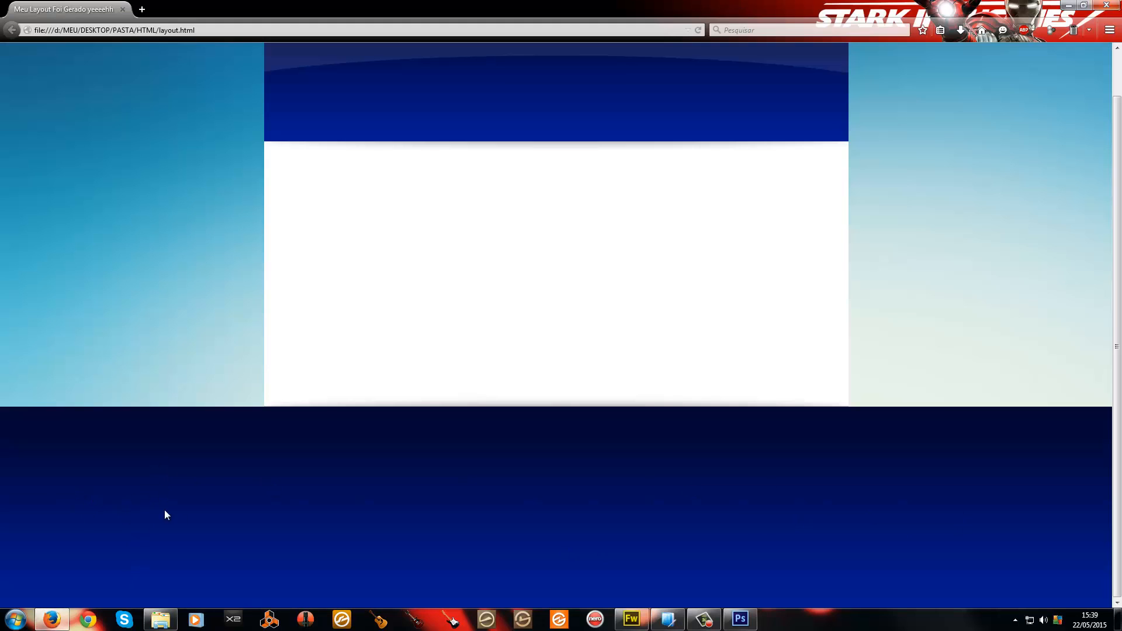
- Switch to Photoshop and close the program
{"action": "left_click", "coordinate": [740, 621]}
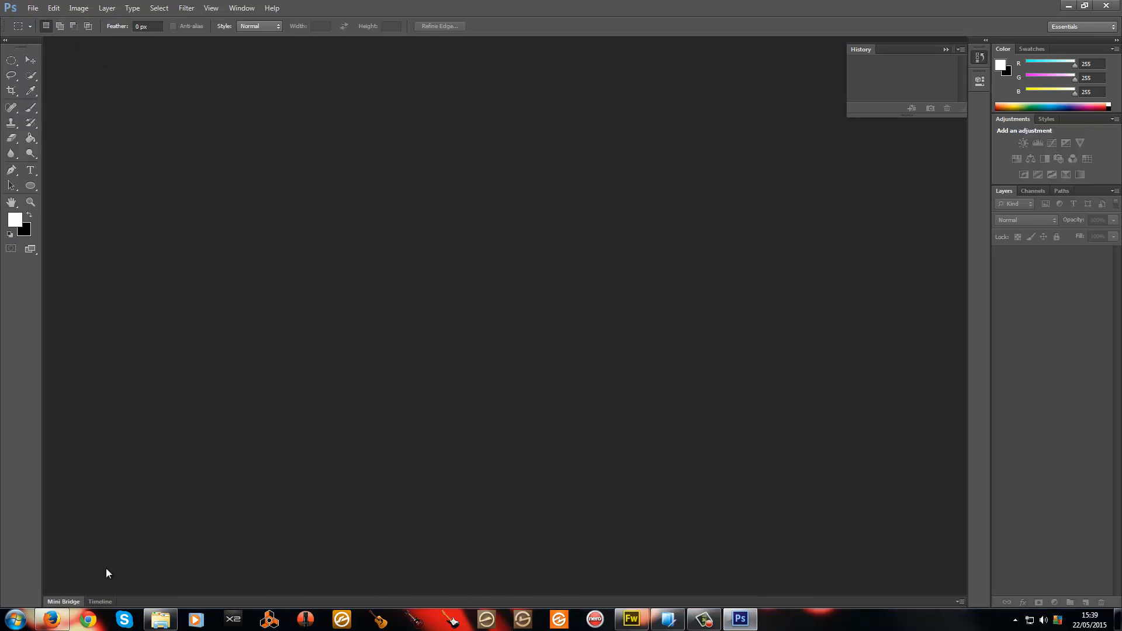
{"action": "left_click", "coordinate": [1107, 6]}
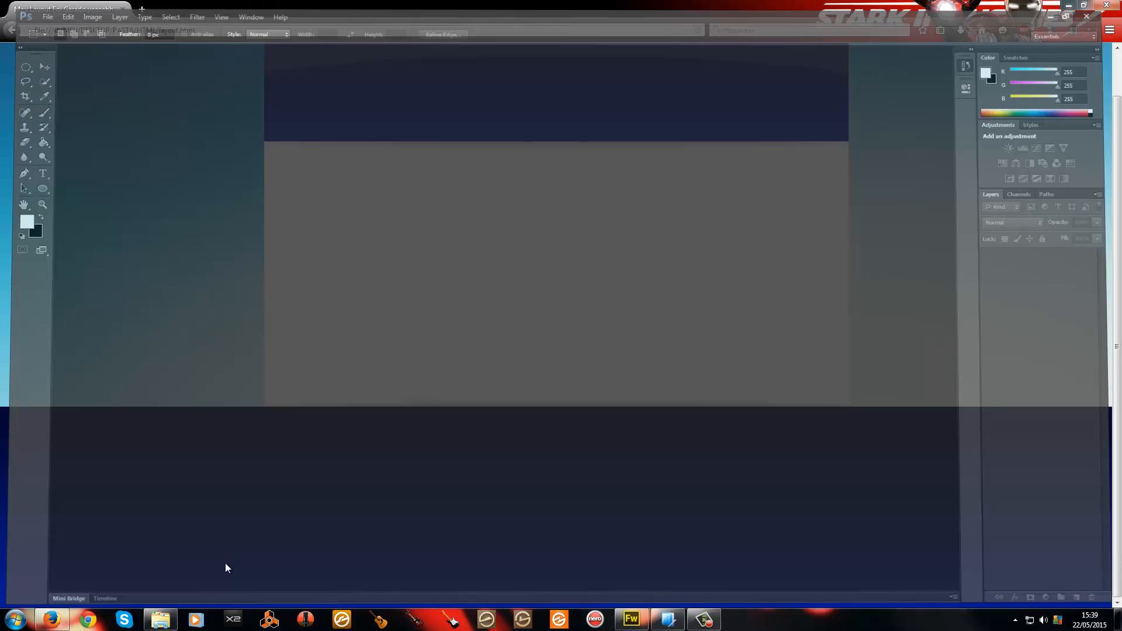
- Open the HTML project's images folder in Windows Explorer and check the file details of rodape.jpg and topo.jpg
{"action": "left_click", "coordinate": [174, 623]}
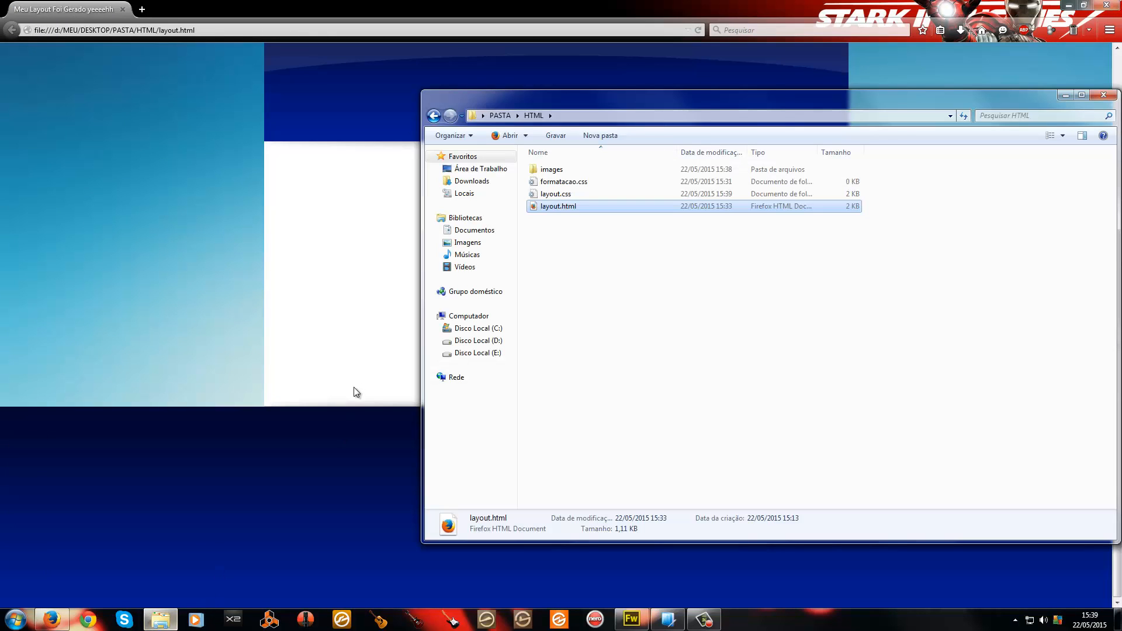
{"action": "double_click", "coordinate": [571, 170]}
{"action": "left_click", "coordinate": [690, 194]}
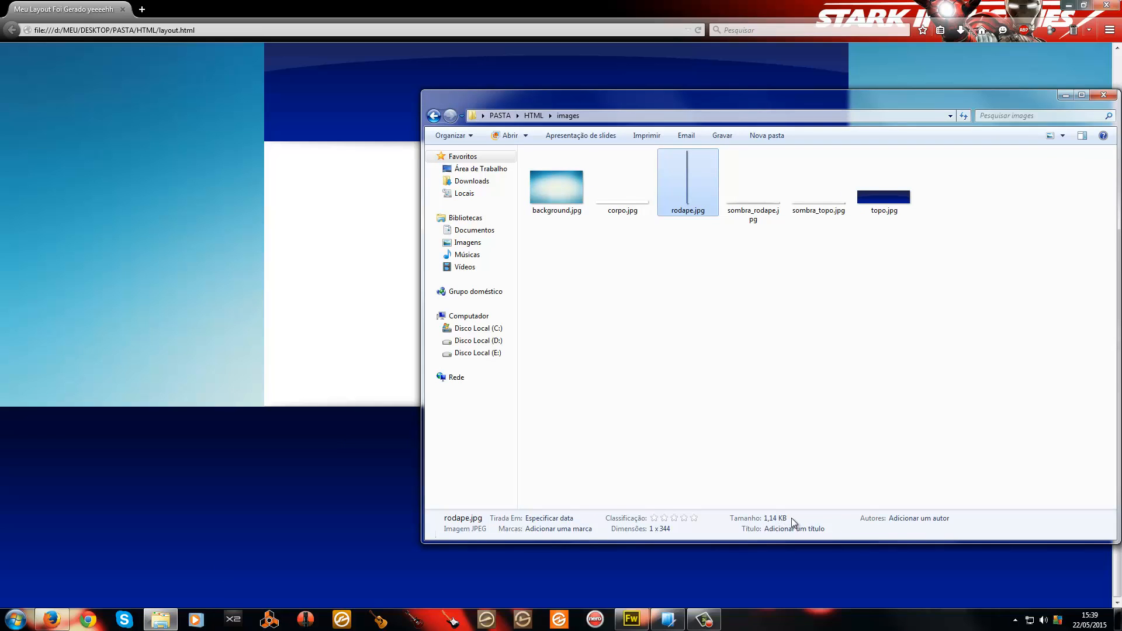
{"action": "left_click", "coordinate": [646, 416]}
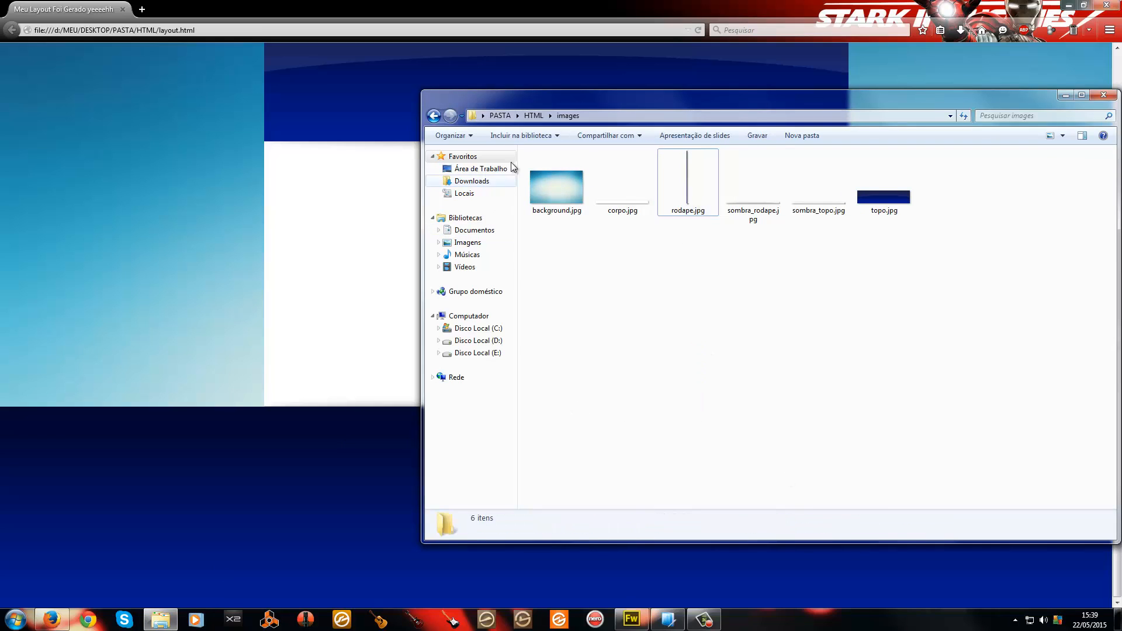
{"action": "left_click", "coordinate": [886, 201]}
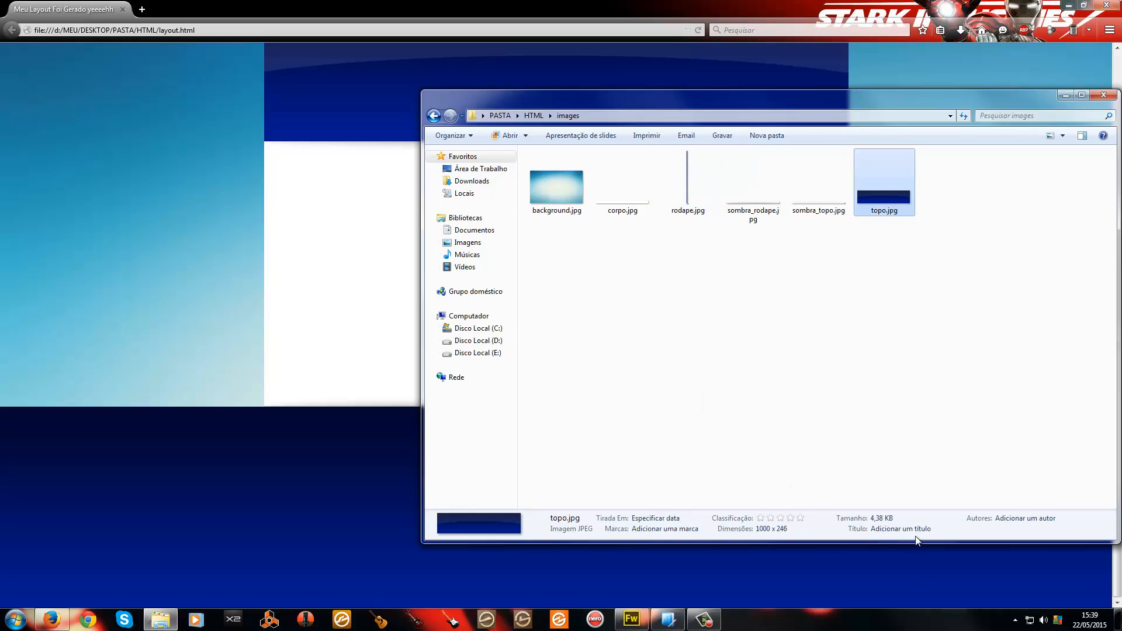
- Reload the layout page in Firefox, review it from header to footer, and switch back to phpDesigner
{"action": "left_click", "coordinate": [307, 372]}
{"action": "key", "text": "F5"}
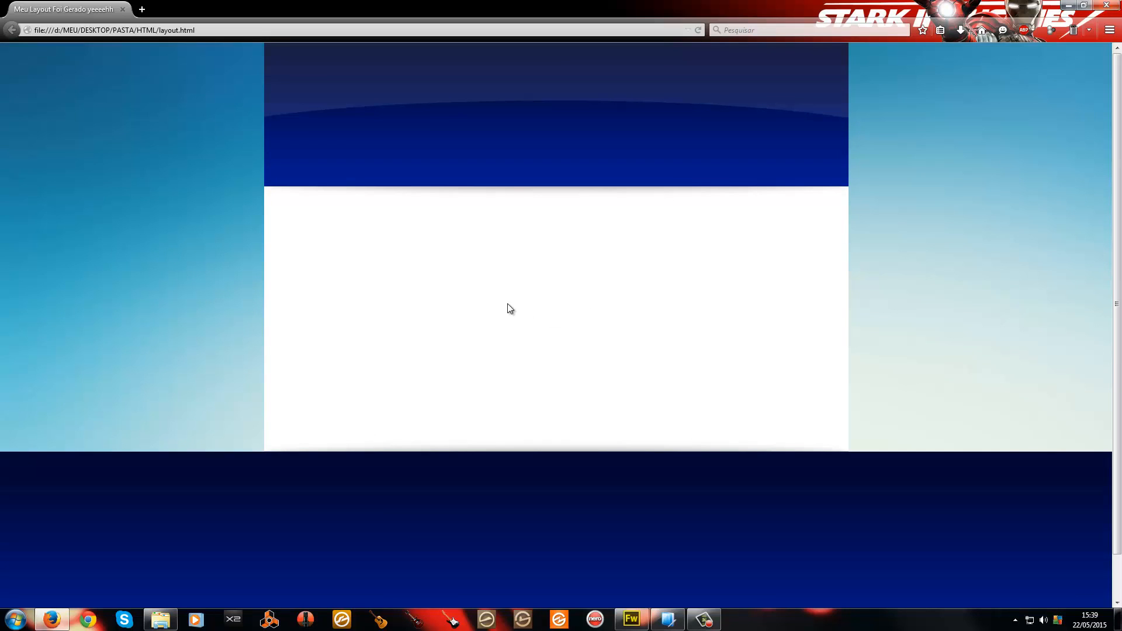
{"action": "scroll", "coordinate": [481, 420], "scroll_direction": "down", "scroll_amount": 2}
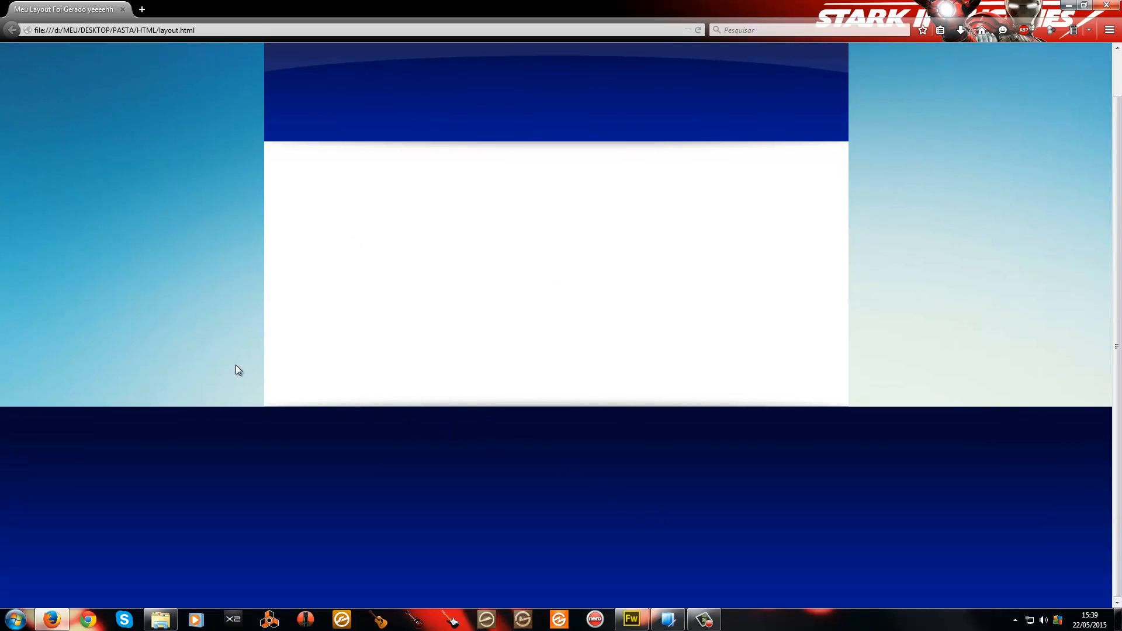
{"action": "scroll", "coordinate": [276, 371], "scroll_direction": "up", "scroll_amount": 2}
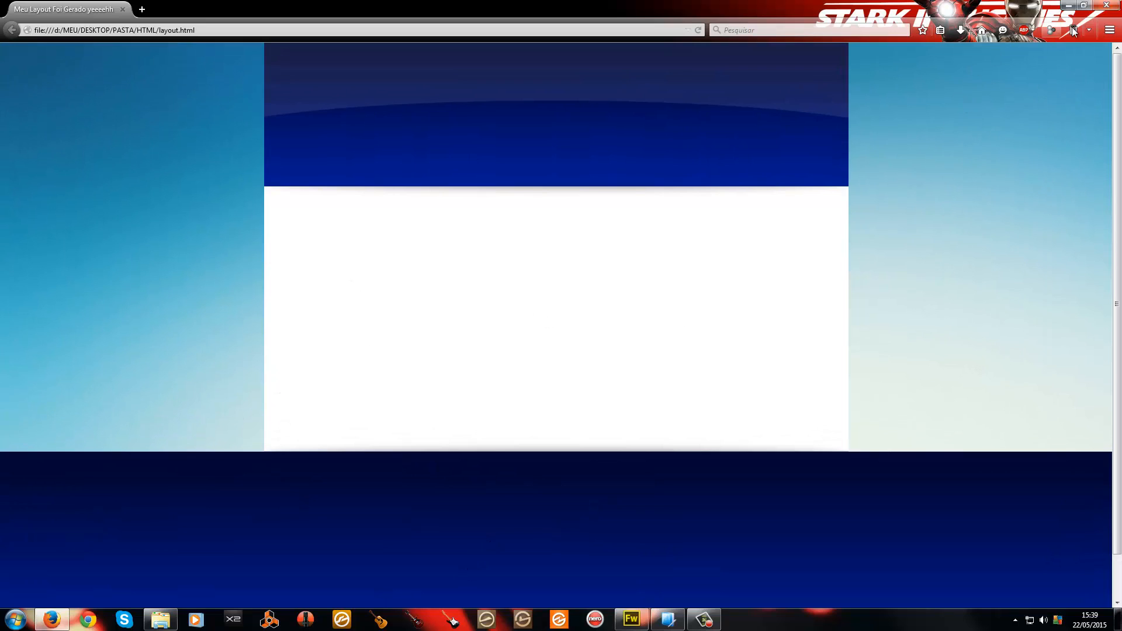
{"action": "left_click", "coordinate": [668, 621]}
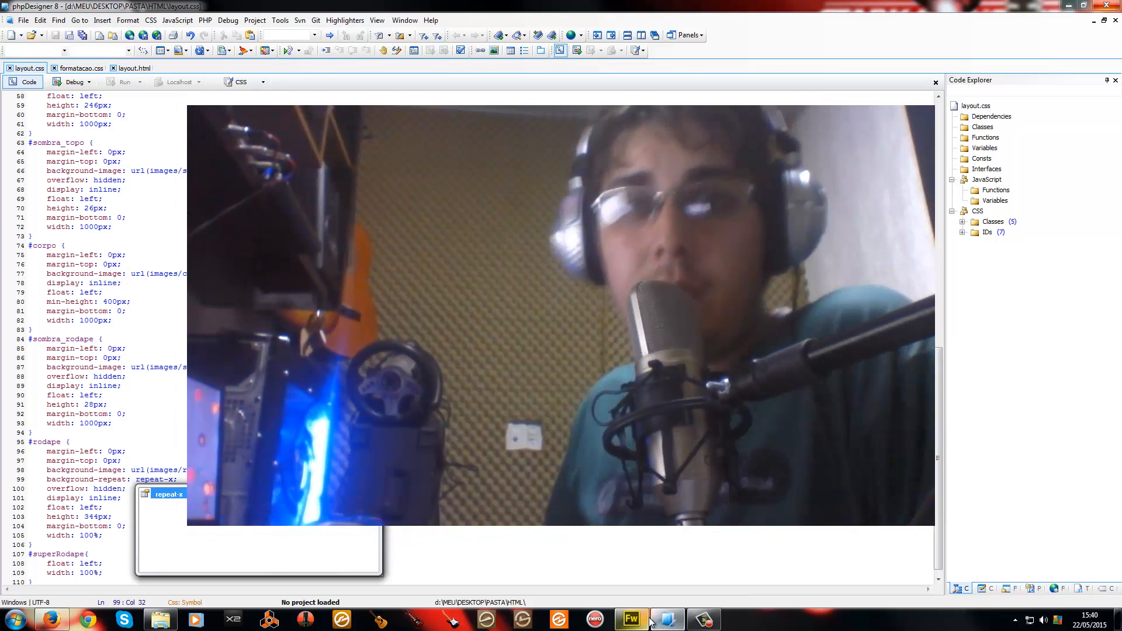
{"action": "mouse_move", "coordinate": [643, 616]}
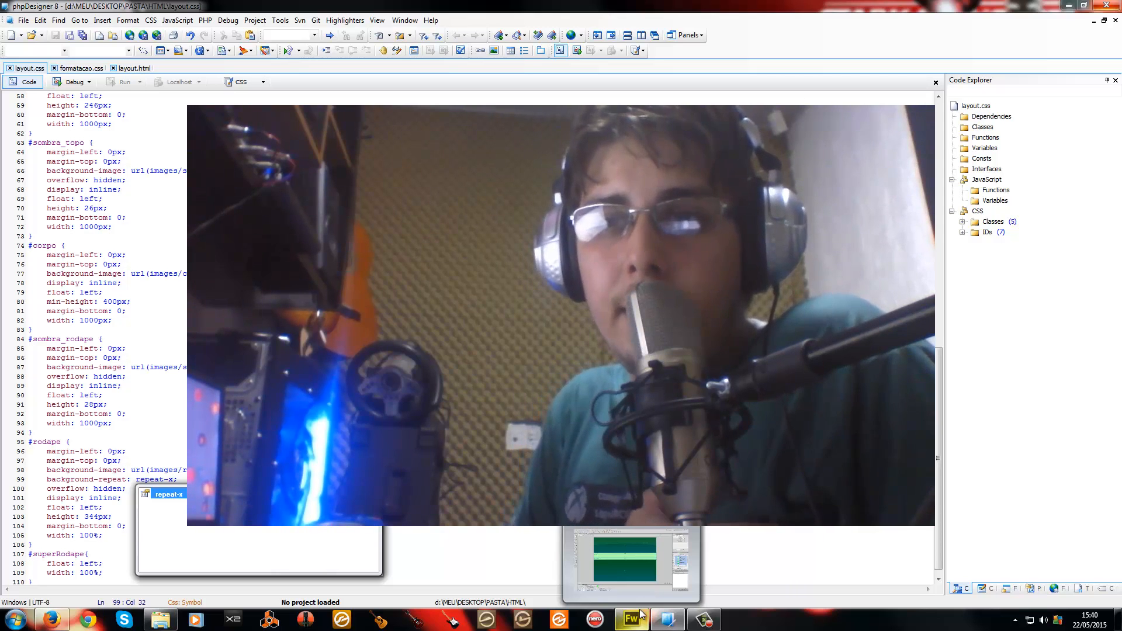
{"action": "type", "text": ";"}
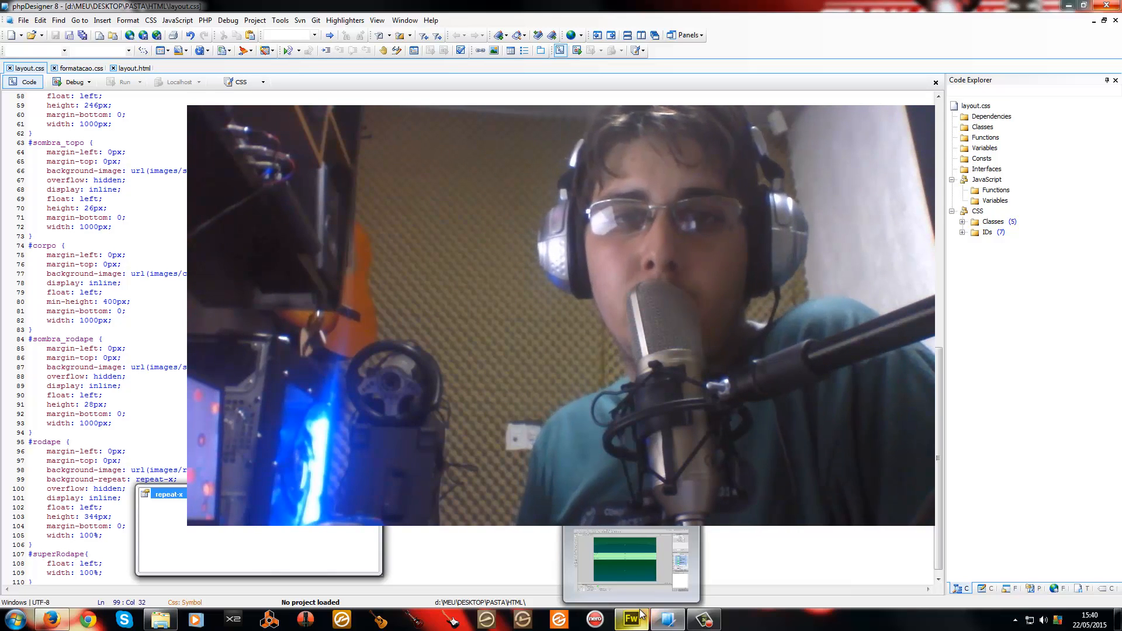
{"action": "type", "text": ";"}
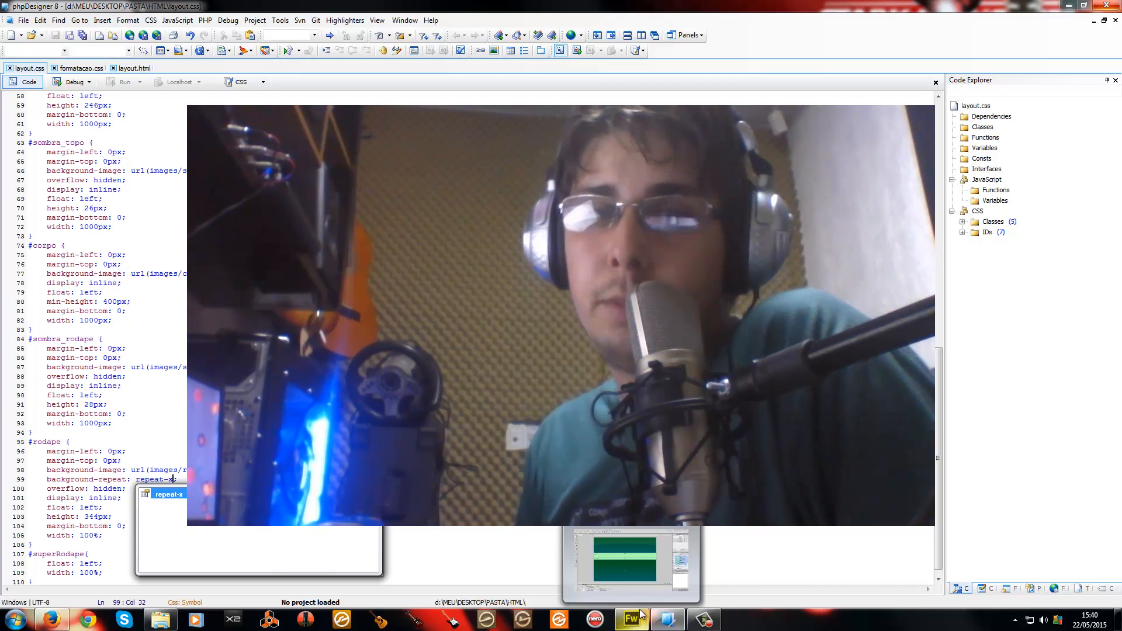